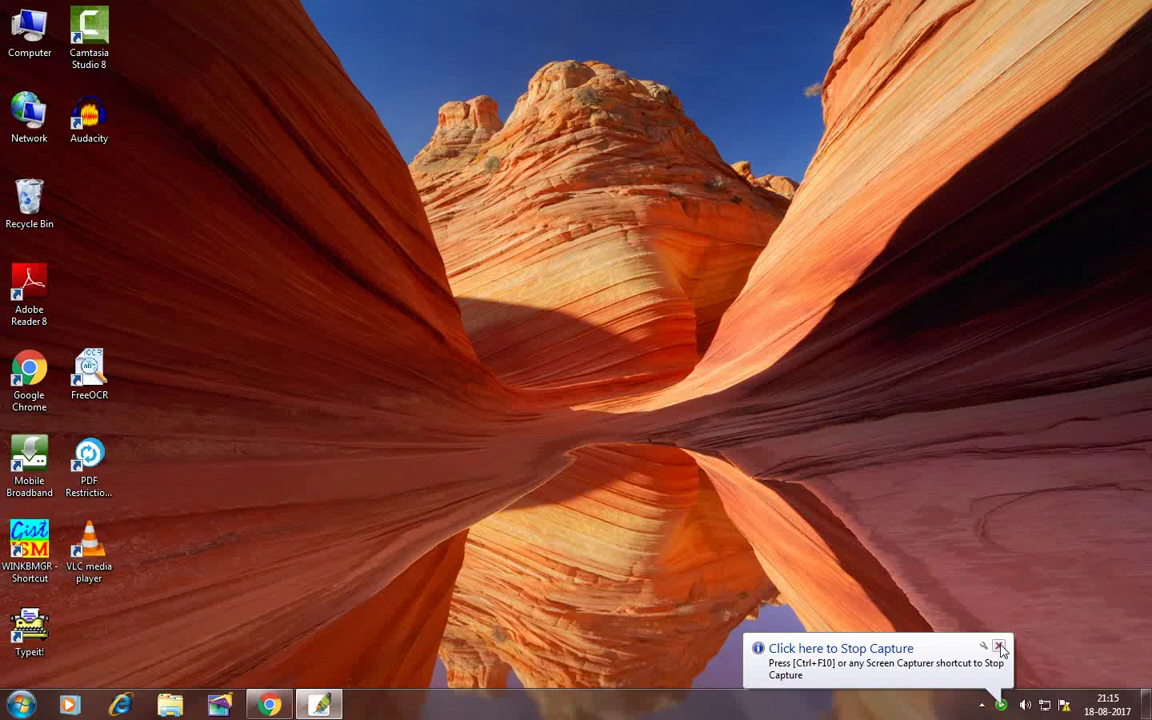
- Open pexels-photo-249761 (1).jpeg from the 00000 folder in Photoshop
click(1000, 647)
click(320, 705)
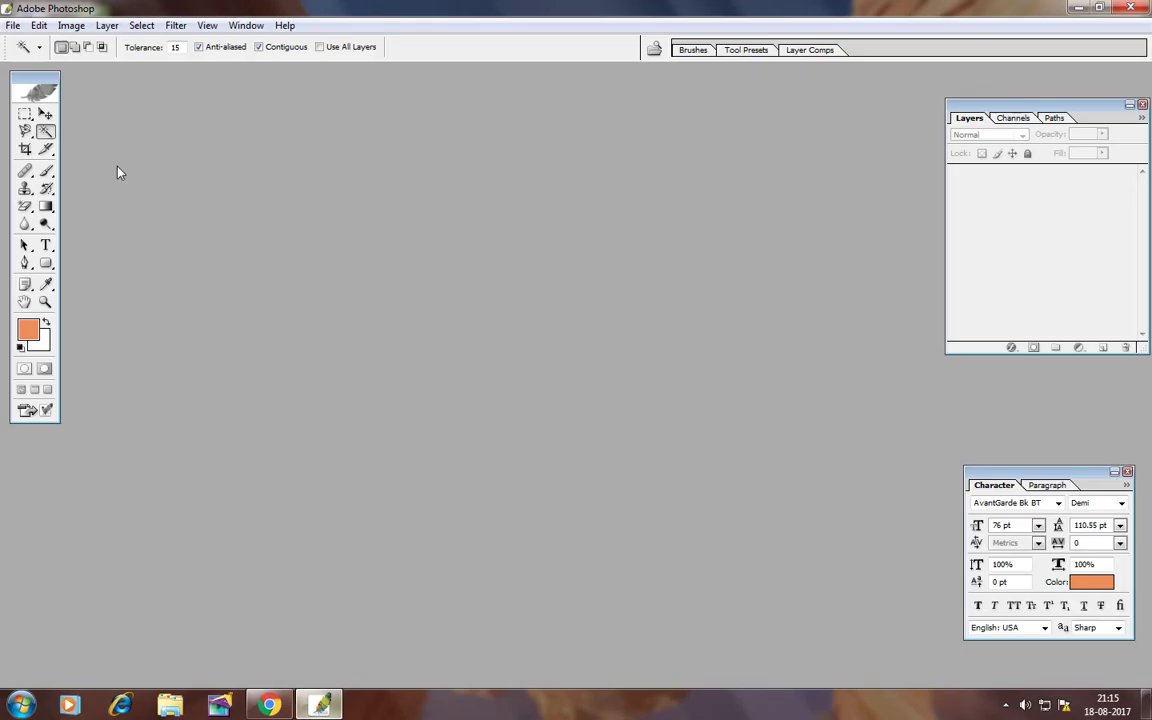
click(13, 26)
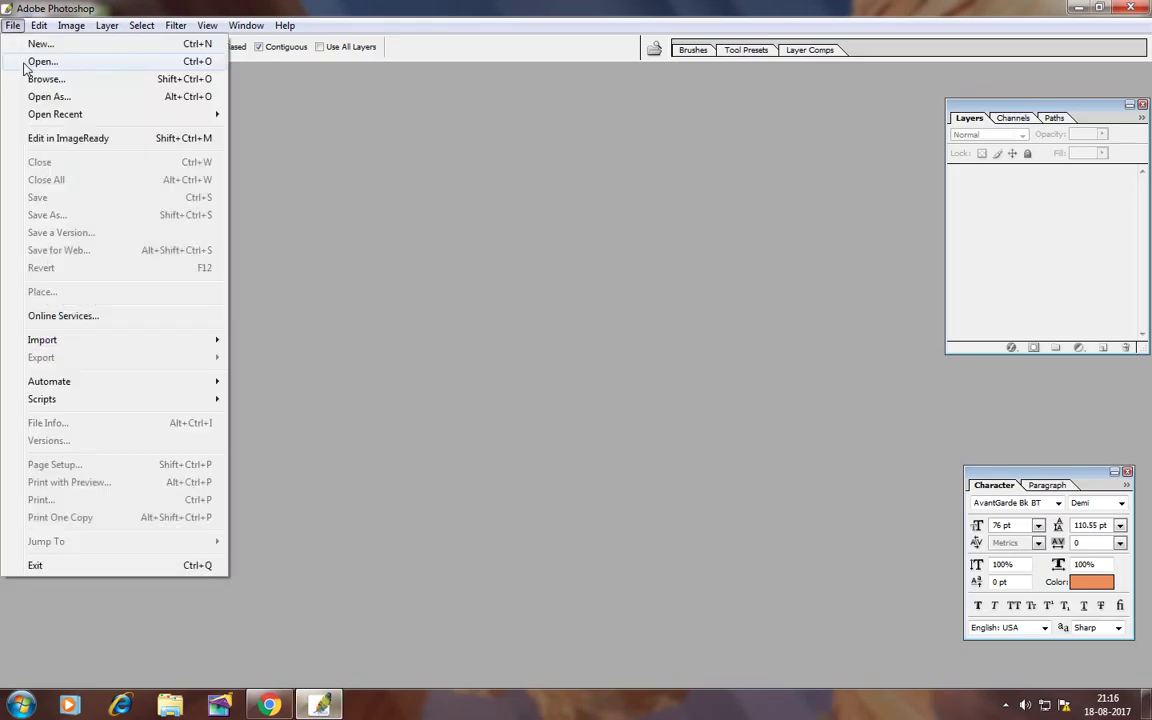
click(30, 62)
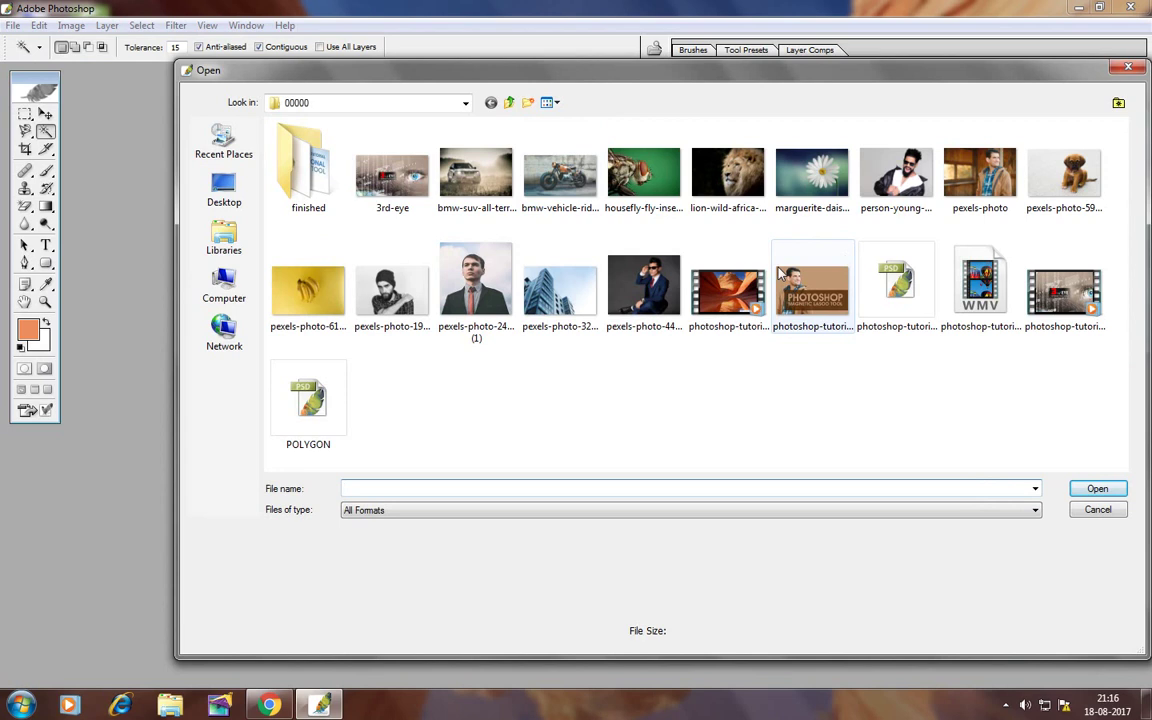
click(475, 285)
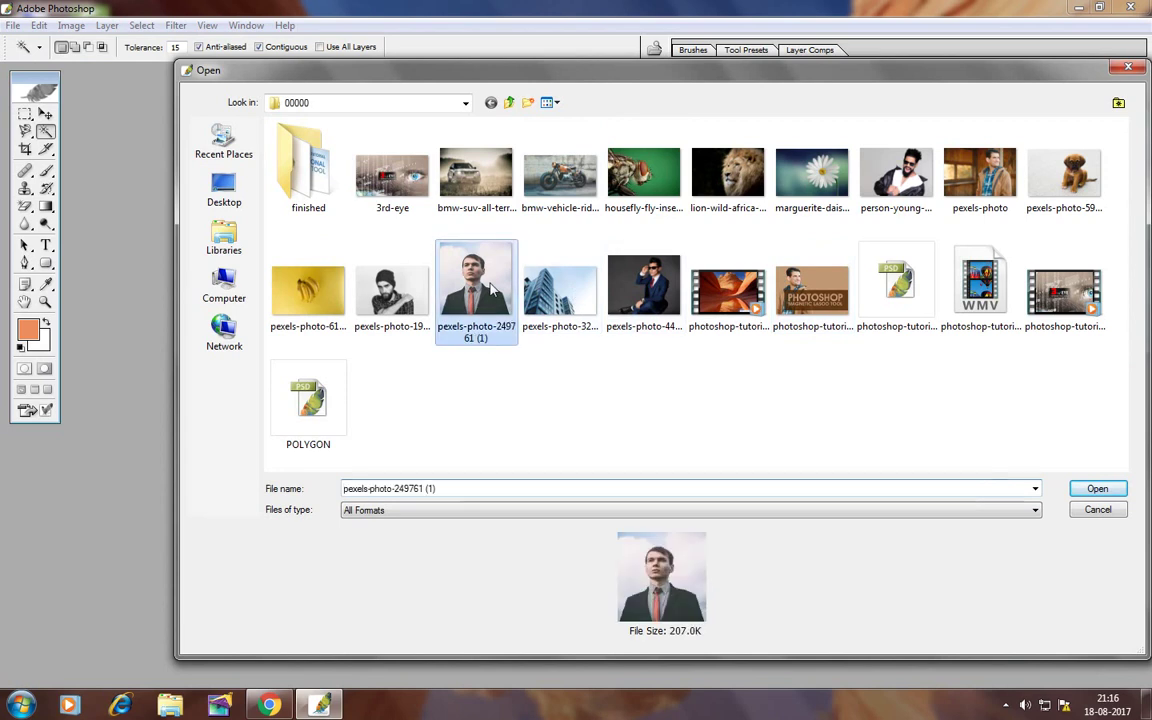
click(1096, 489)
- Maximize the photo window, zoom to 100%, and set the Magic Wand tolerance to 18
double_click(445, 86)
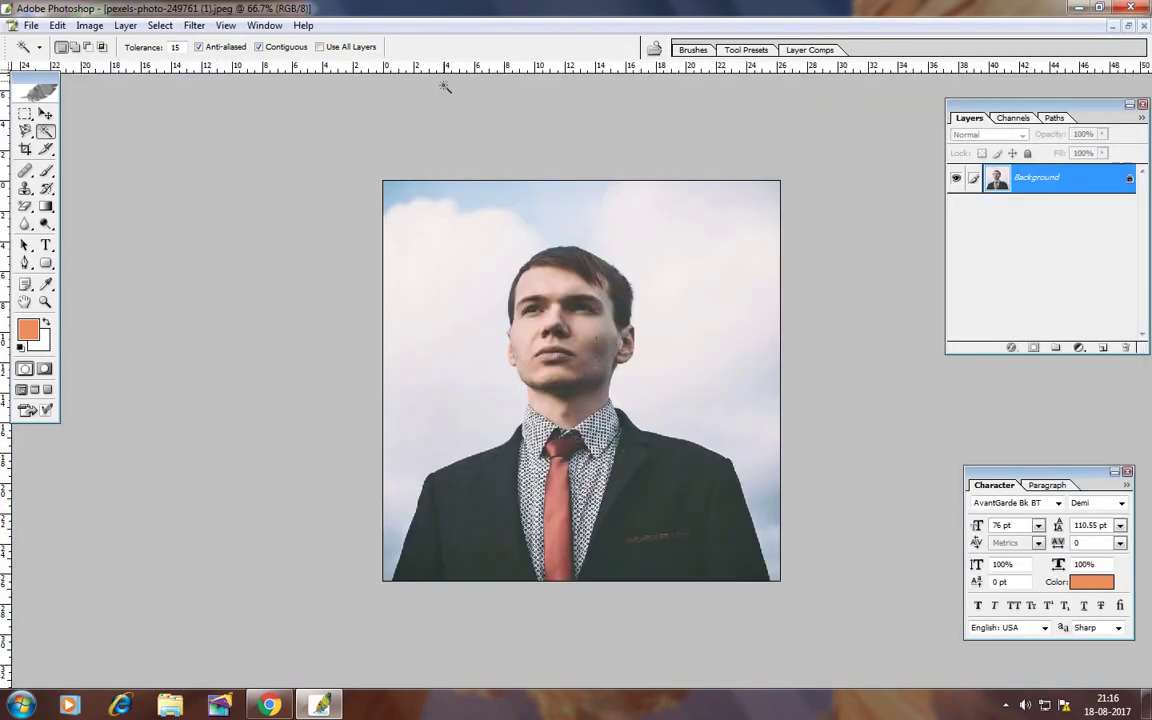
click(44, 300)
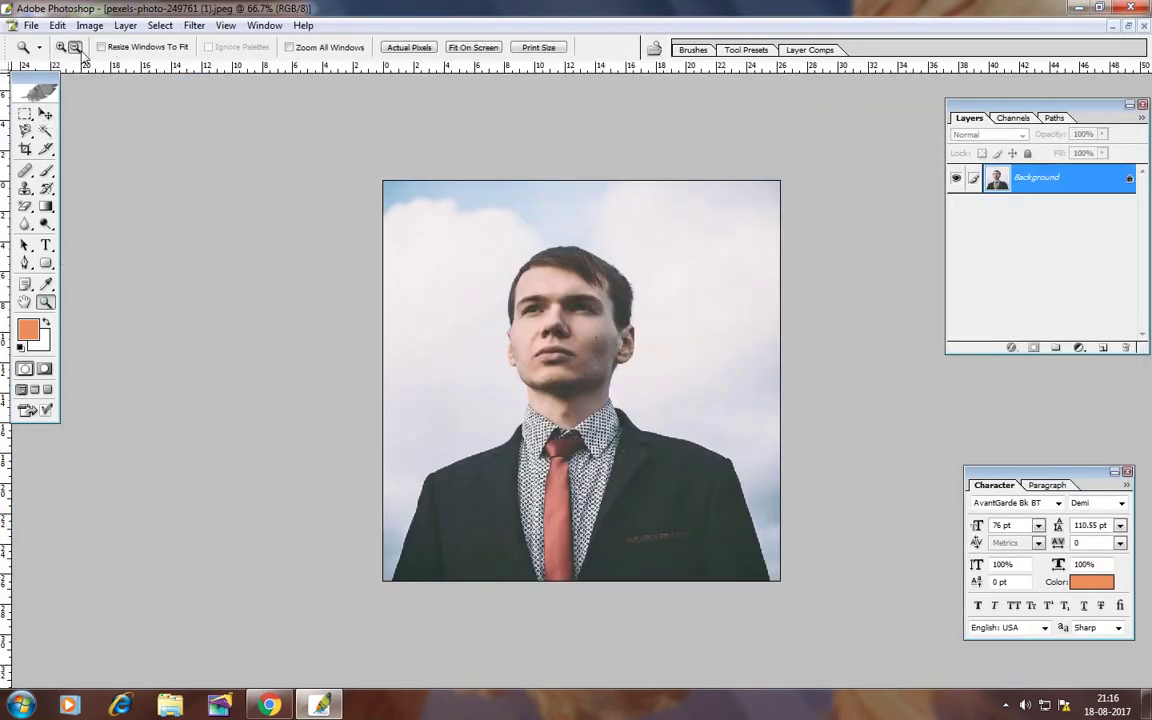
click(694, 363)
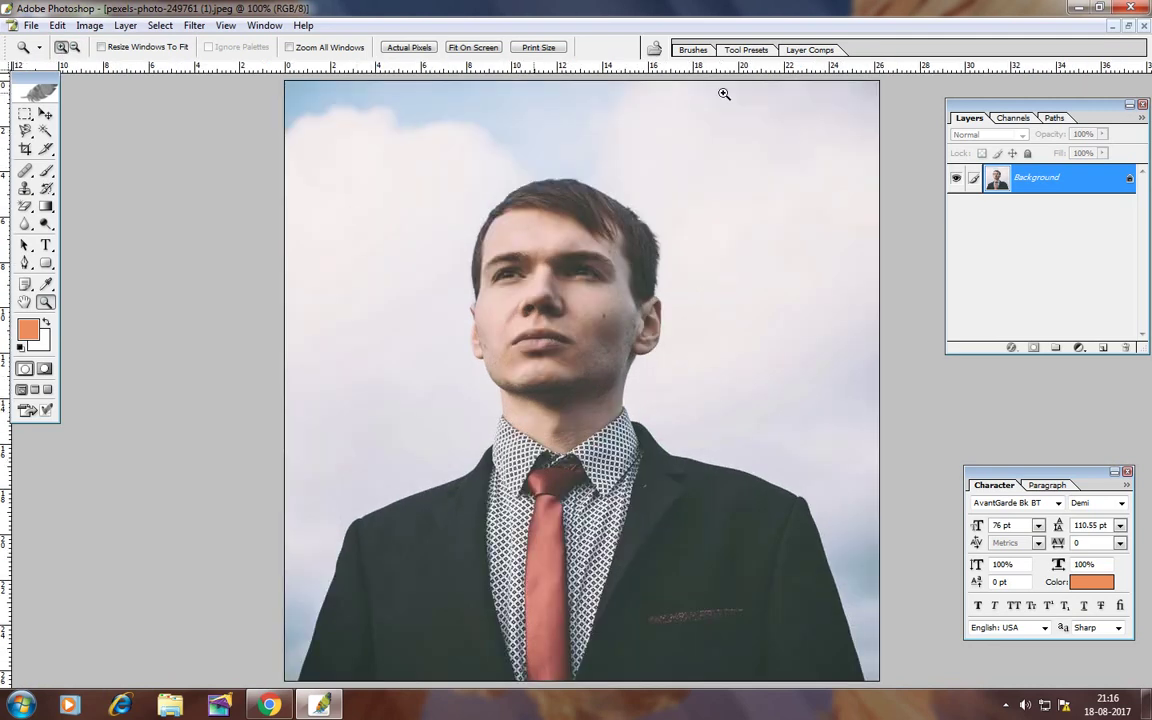
click(45, 131)
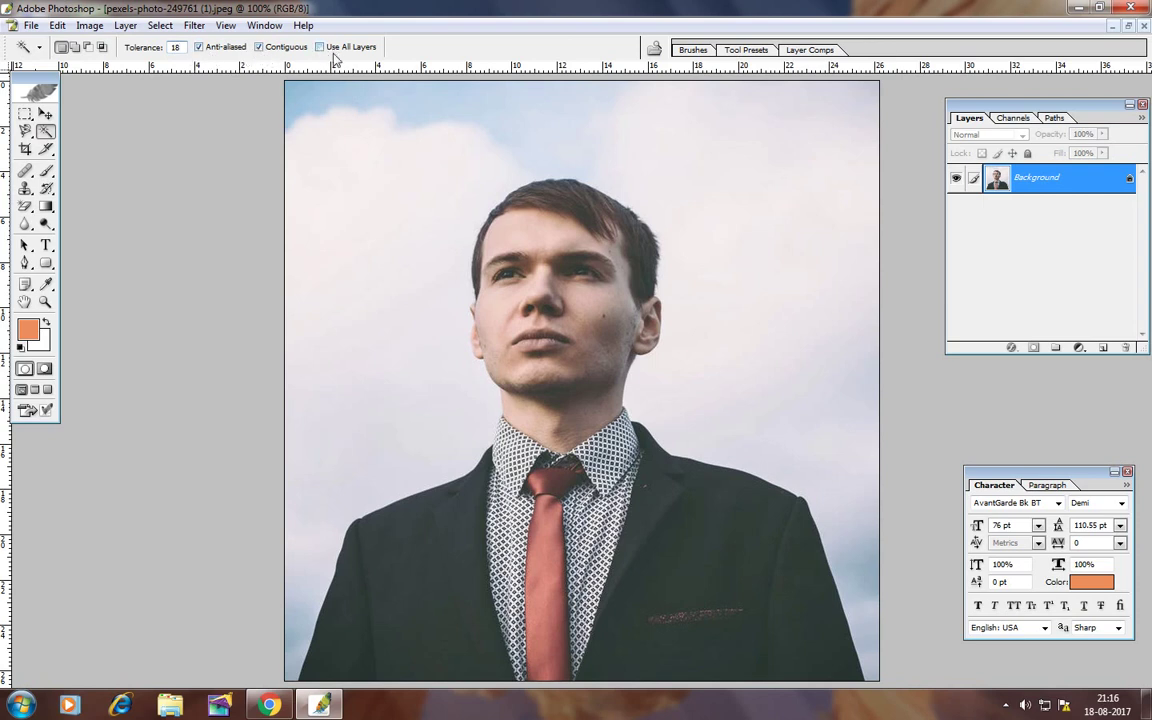
- Convert the locked Background into an editable layer named Layer 0
double_click(1130, 181)
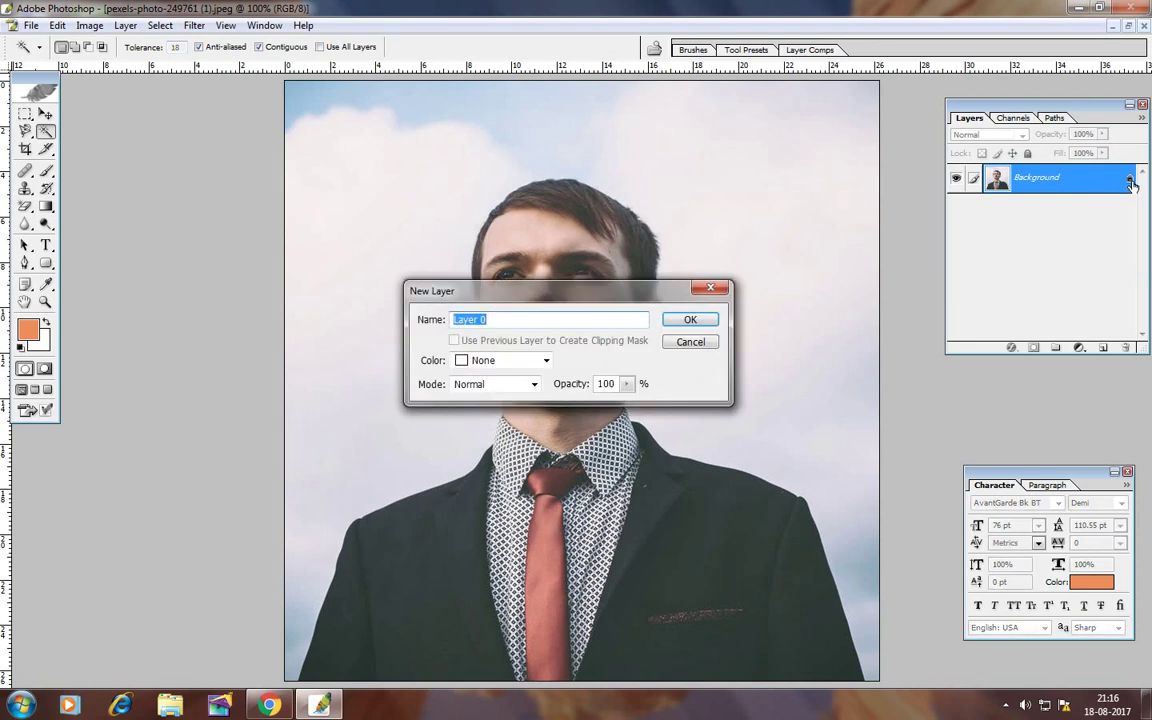
key(Return)
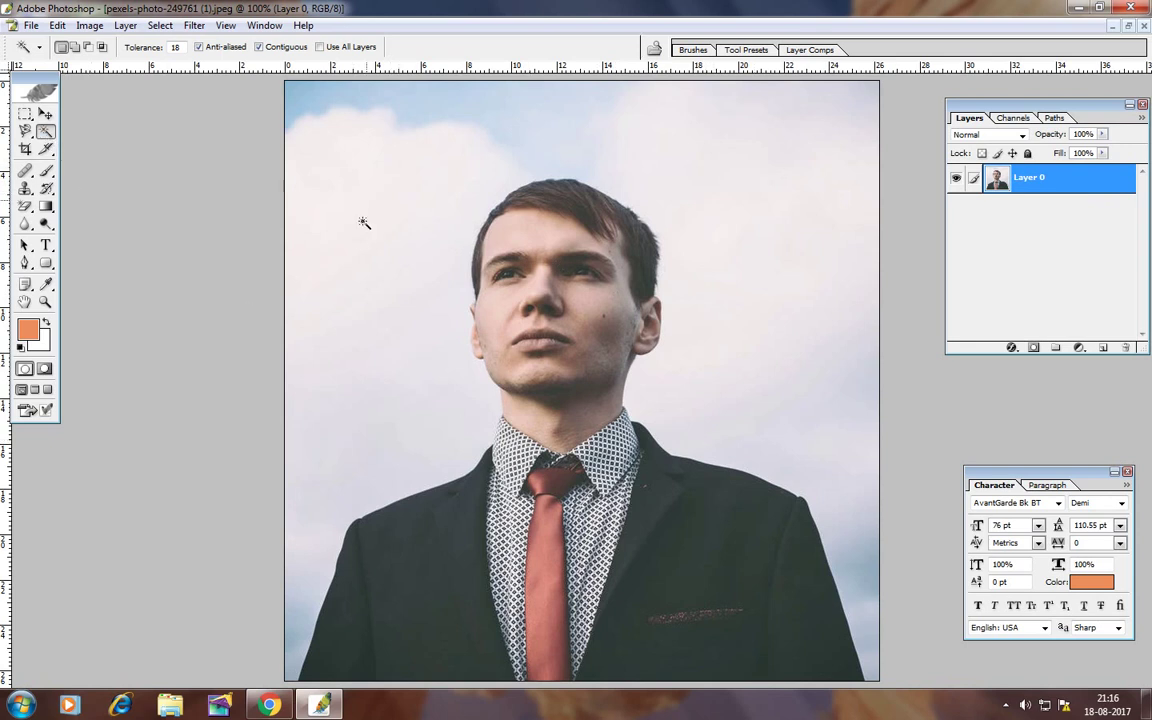
- Magic Wand-select the cloudy sky around the man, adding each leftover sky patch
click(357, 309)
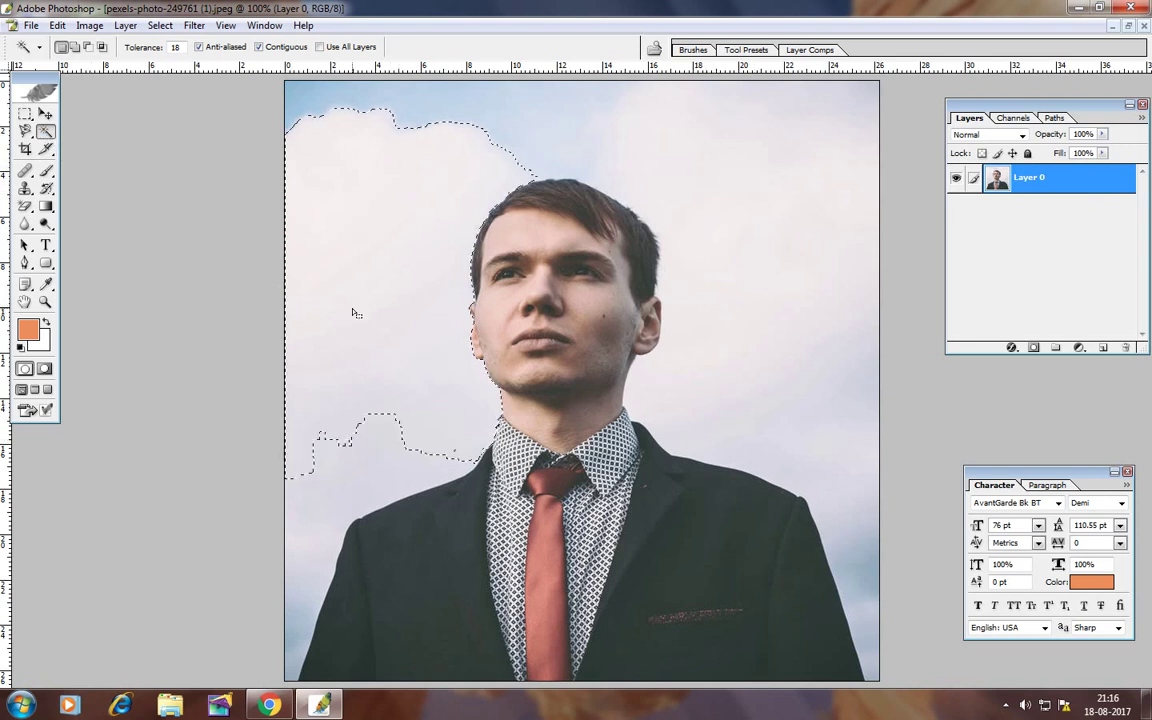
click(76, 47)
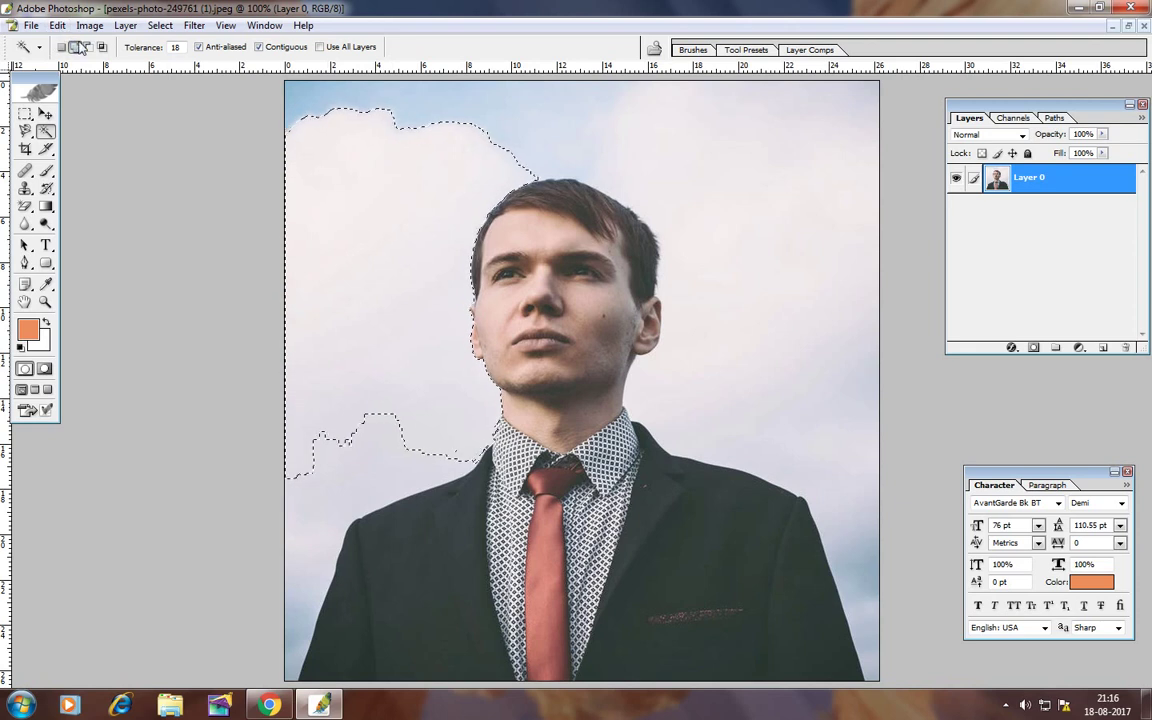
click(497, 113)
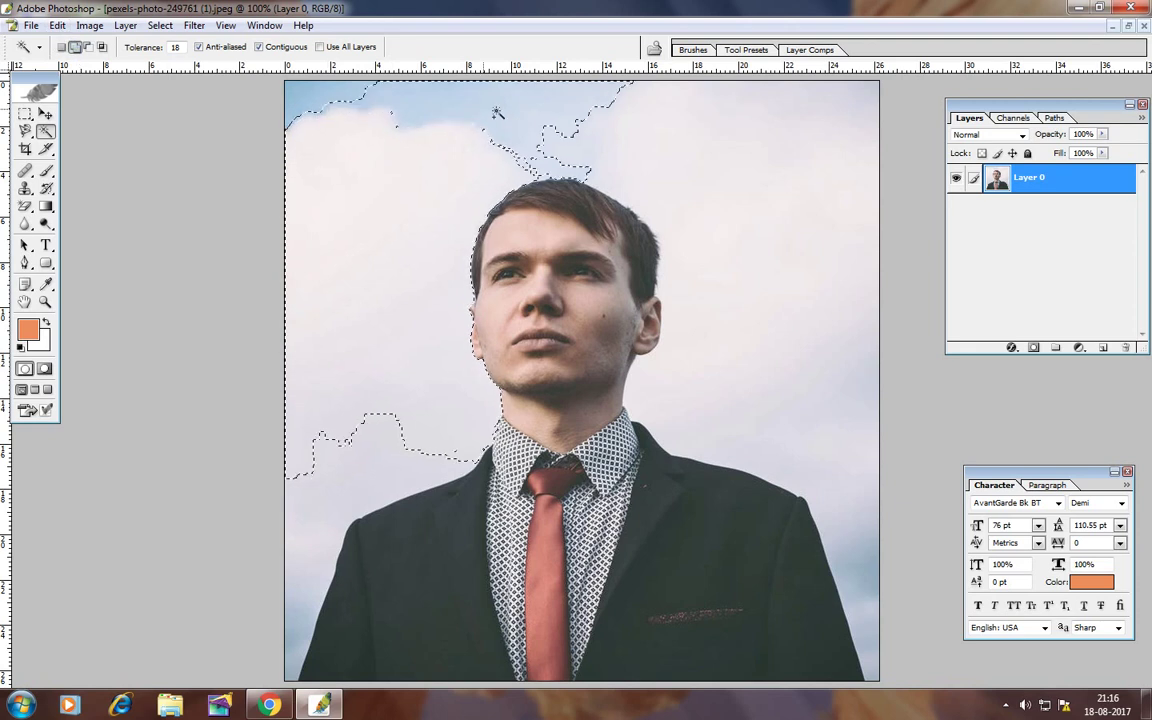
click(357, 95)
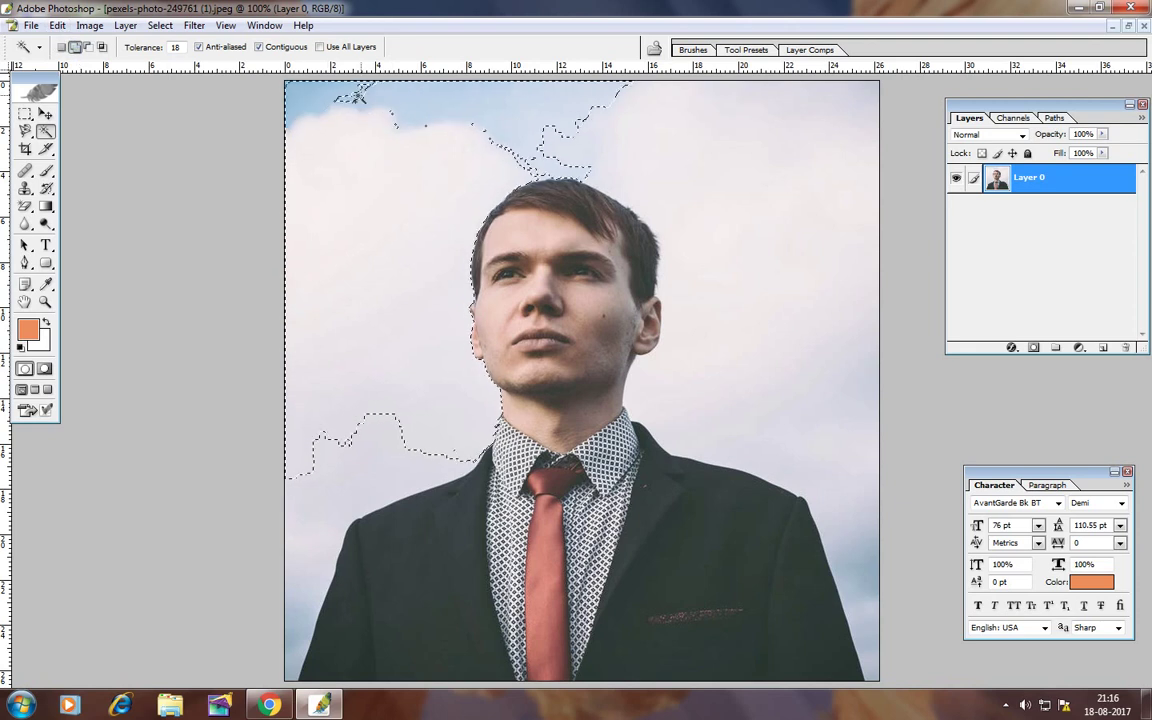
click(380, 113)
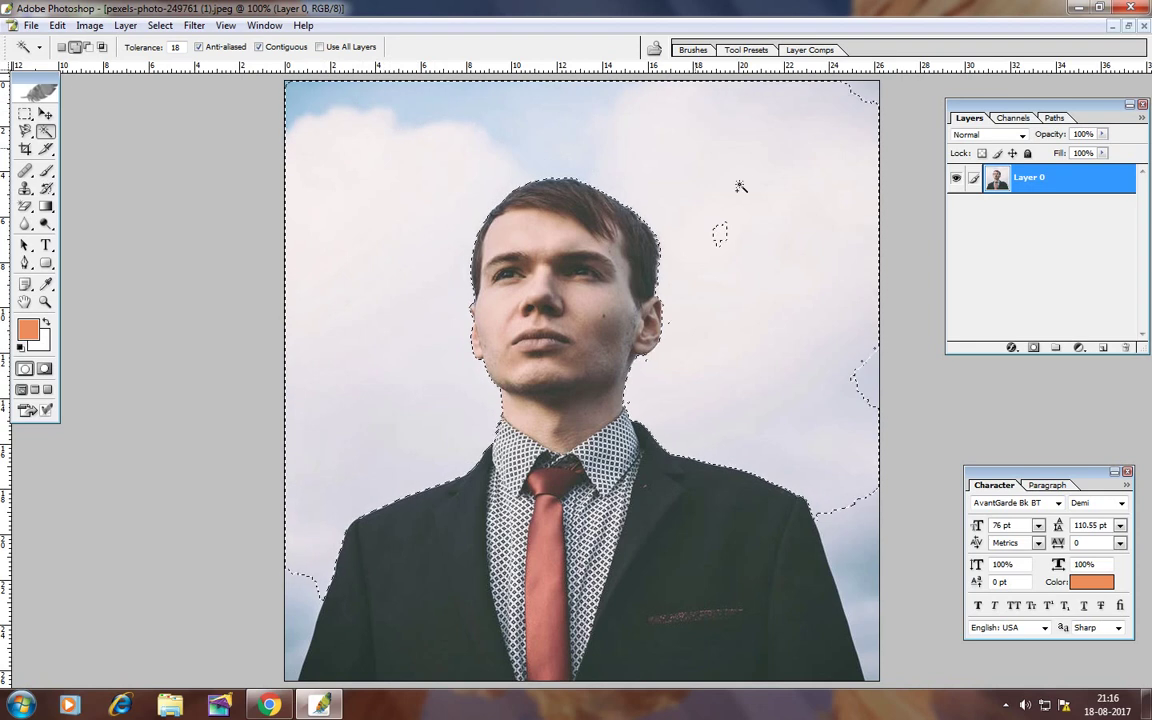
click(720, 233)
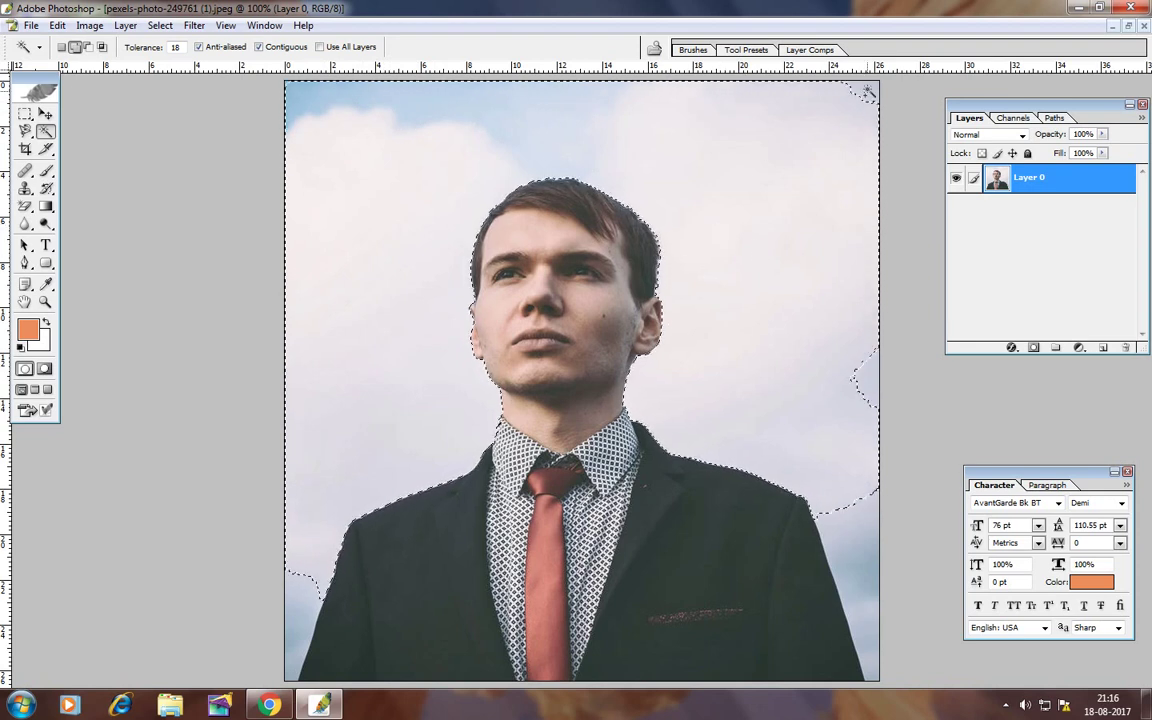
click(856, 442)
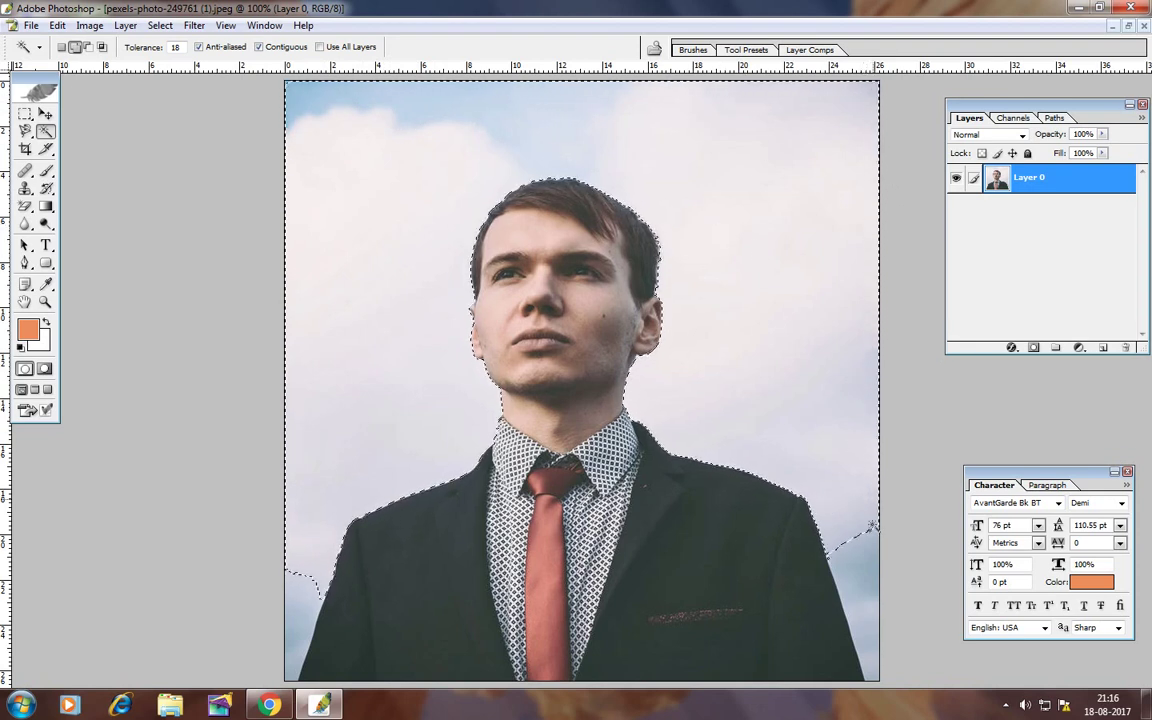
click(858, 615)
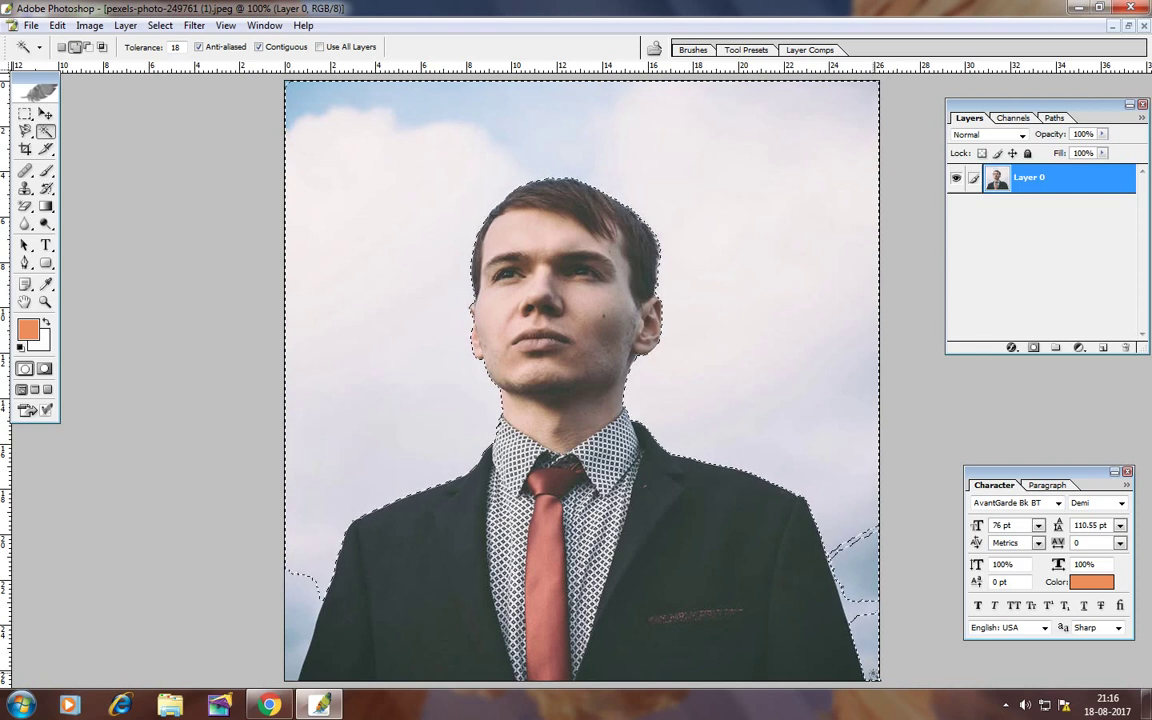
click(858, 615)
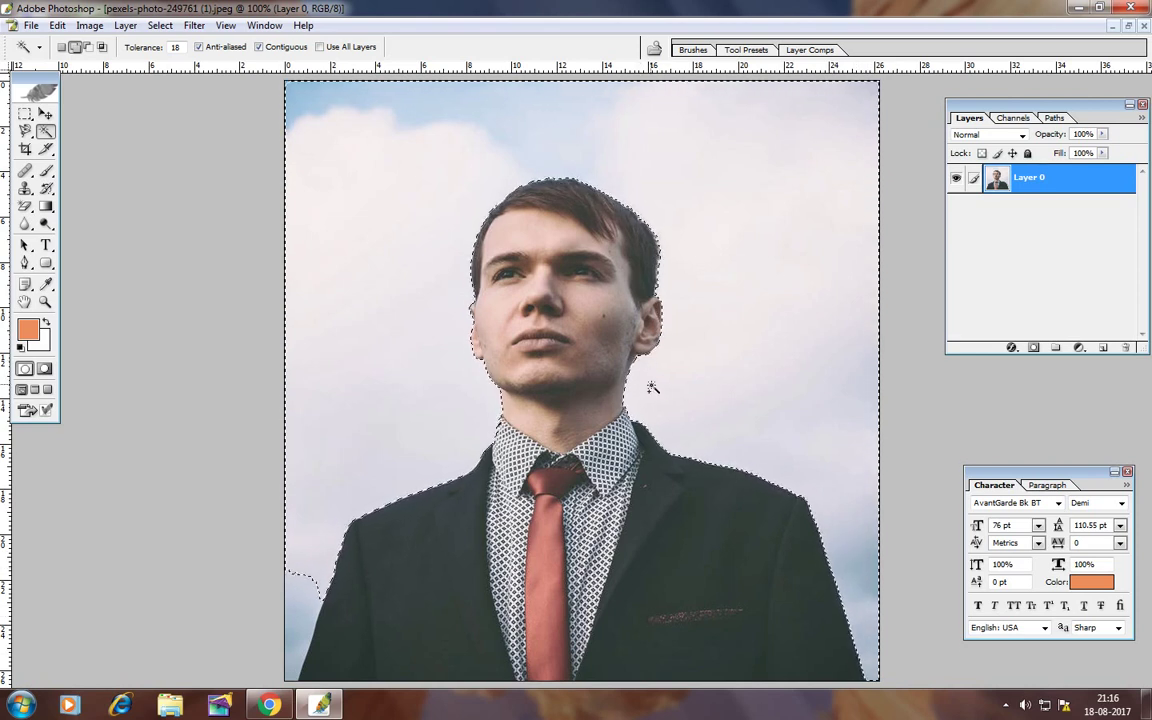
click(293, 630)
click(292, 636)
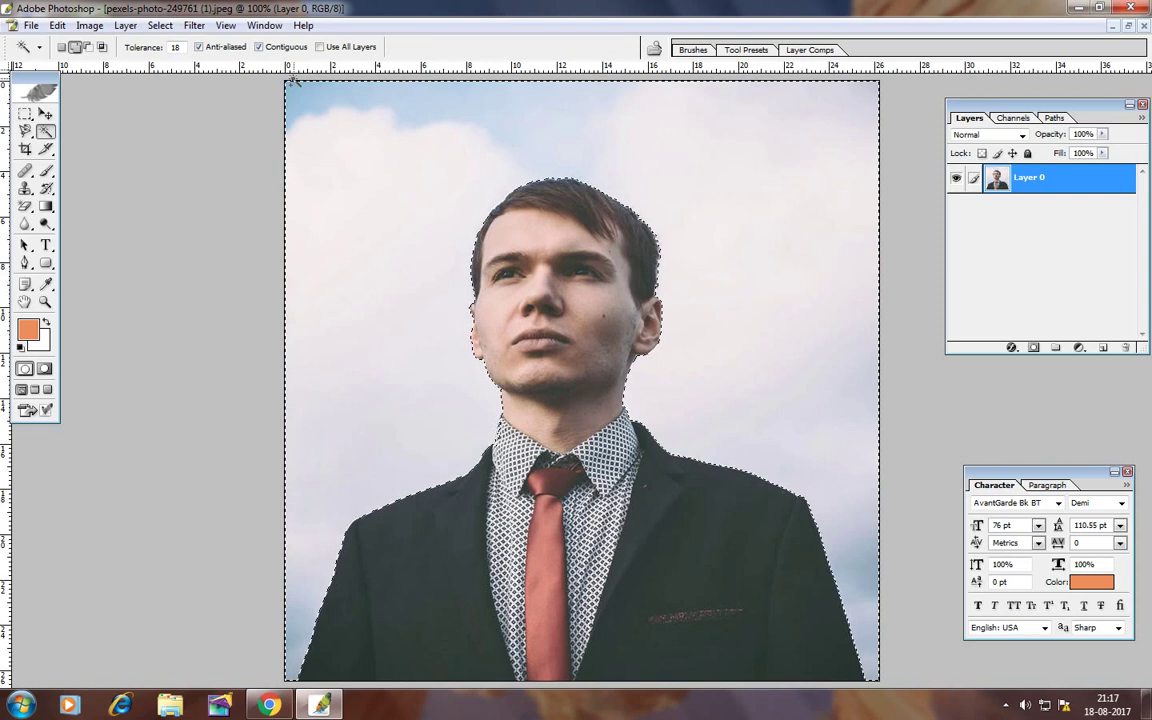
- Reselect the whole sky, delete it, and add an empty Layer 1 above Layer 0
key(ctrl+d)
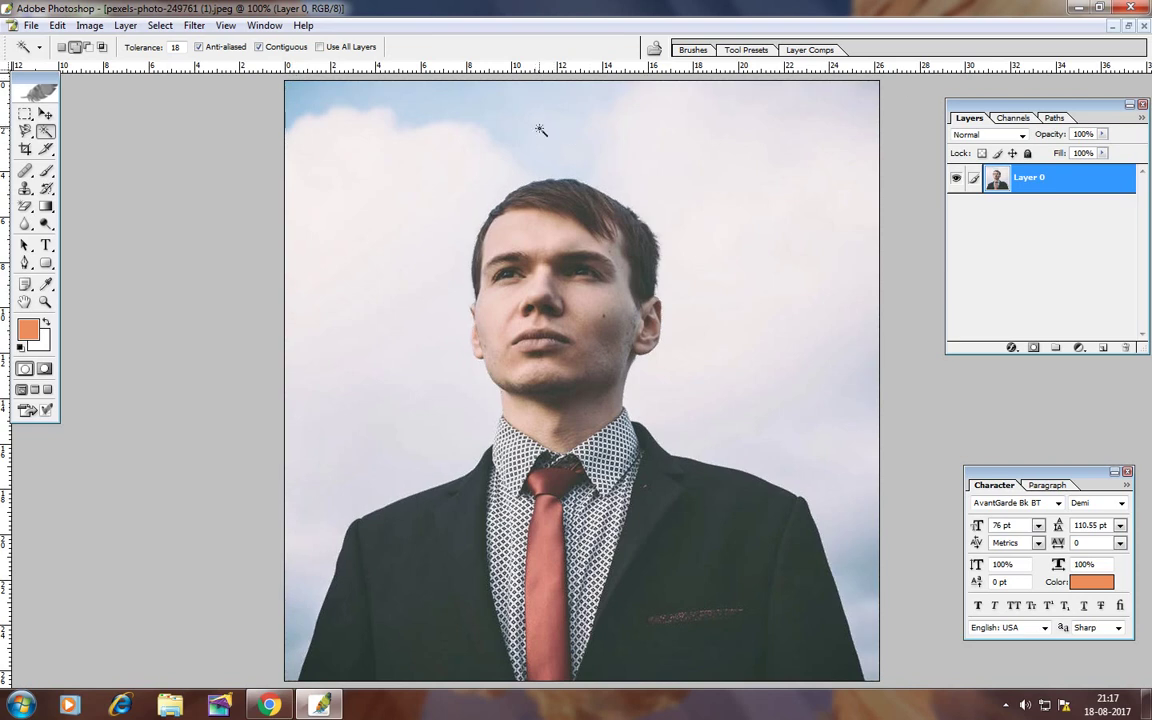
click(540, 130)
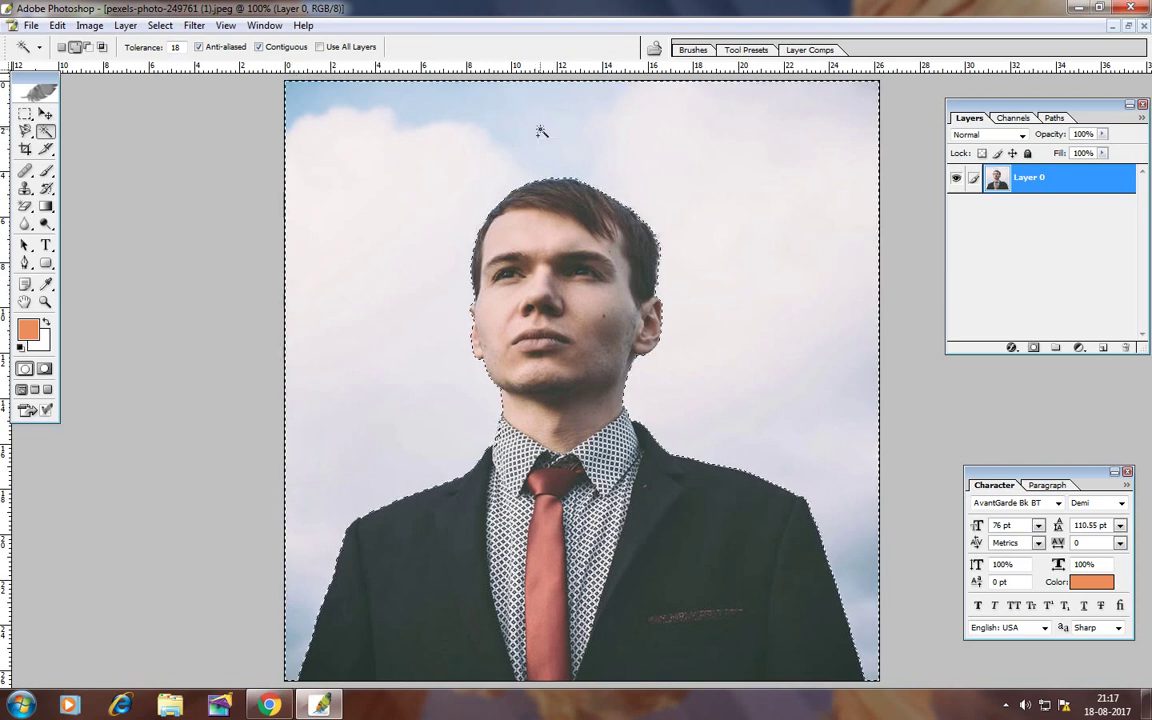
click(58, 25)
click(66, 126)
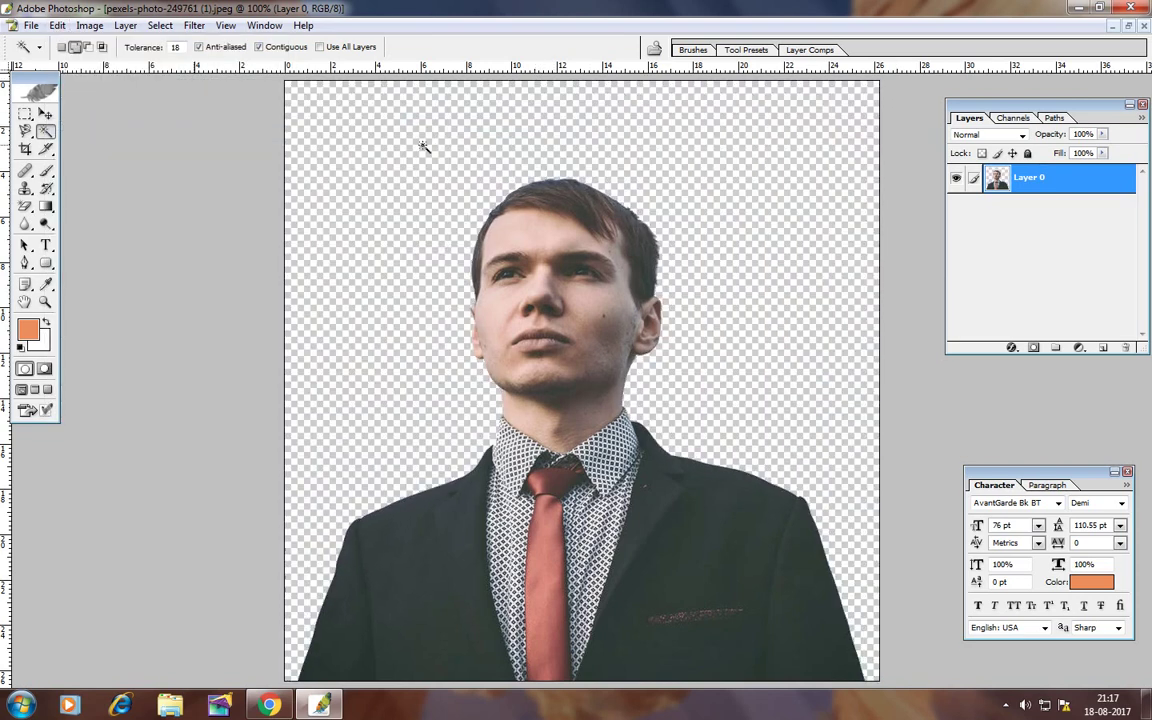
click(46, 115)
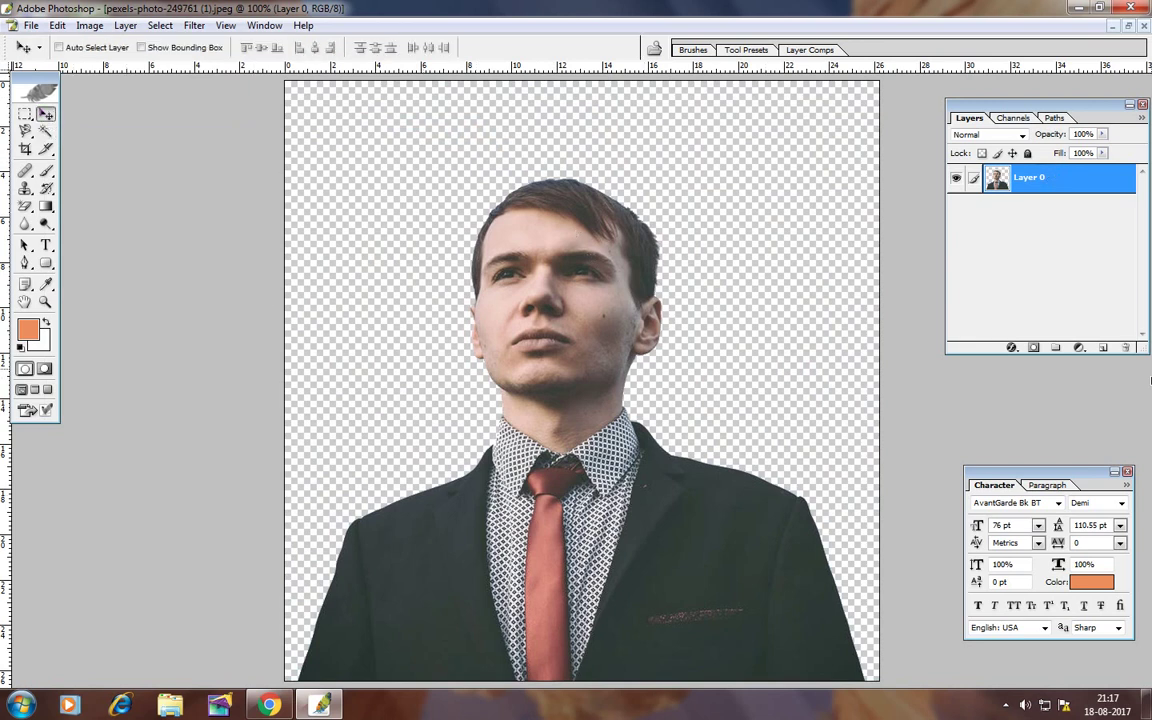
click(1103, 348)
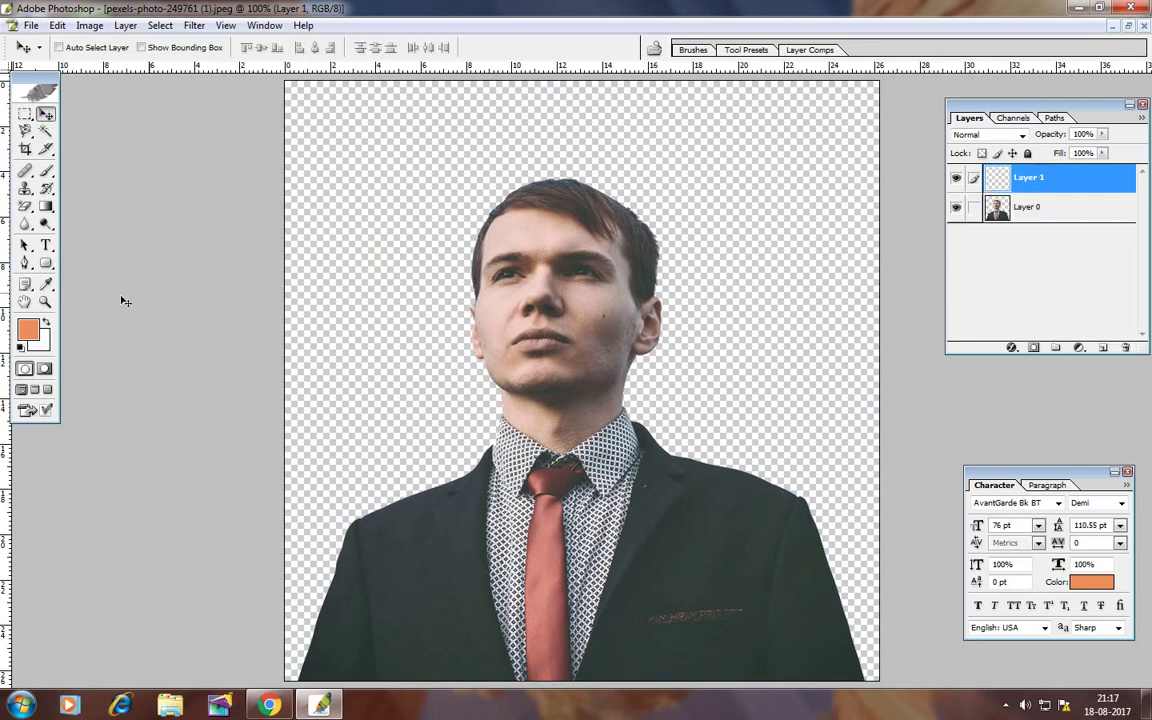
- Set the foreground colour to grey #94989F
click(29, 336)
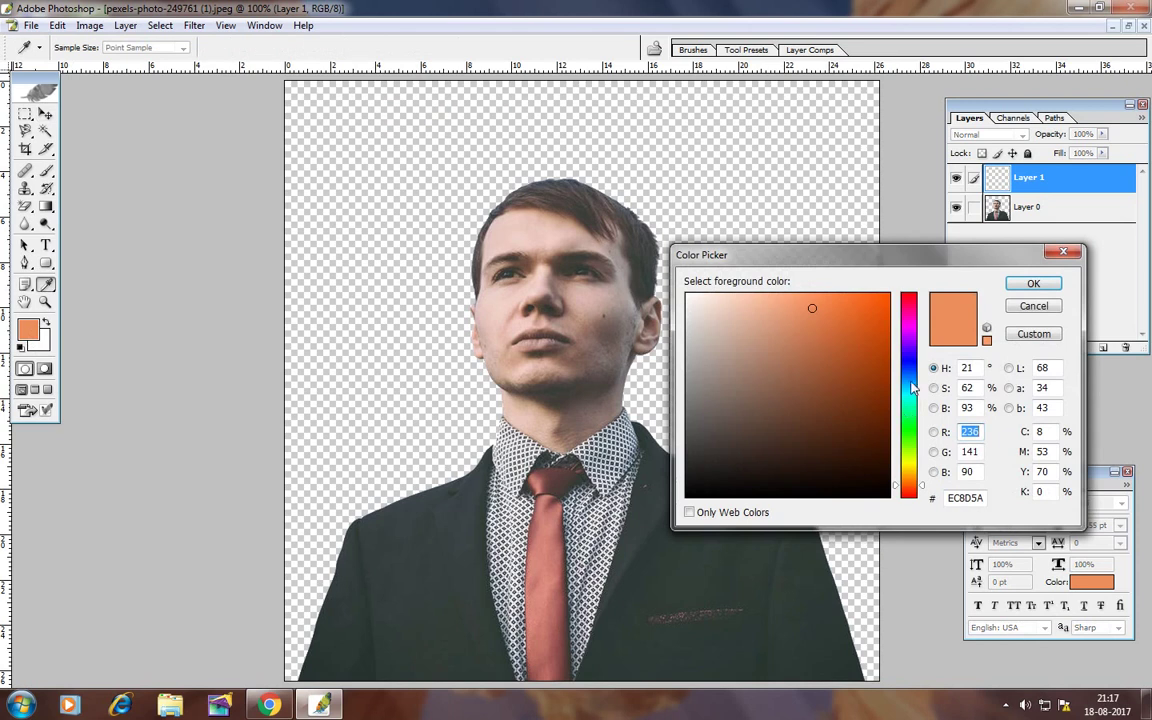
mouse_move(912, 388)
mouse_down()
mouse_move(913, 339)
mouse_move(913, 389)
mouse_up()
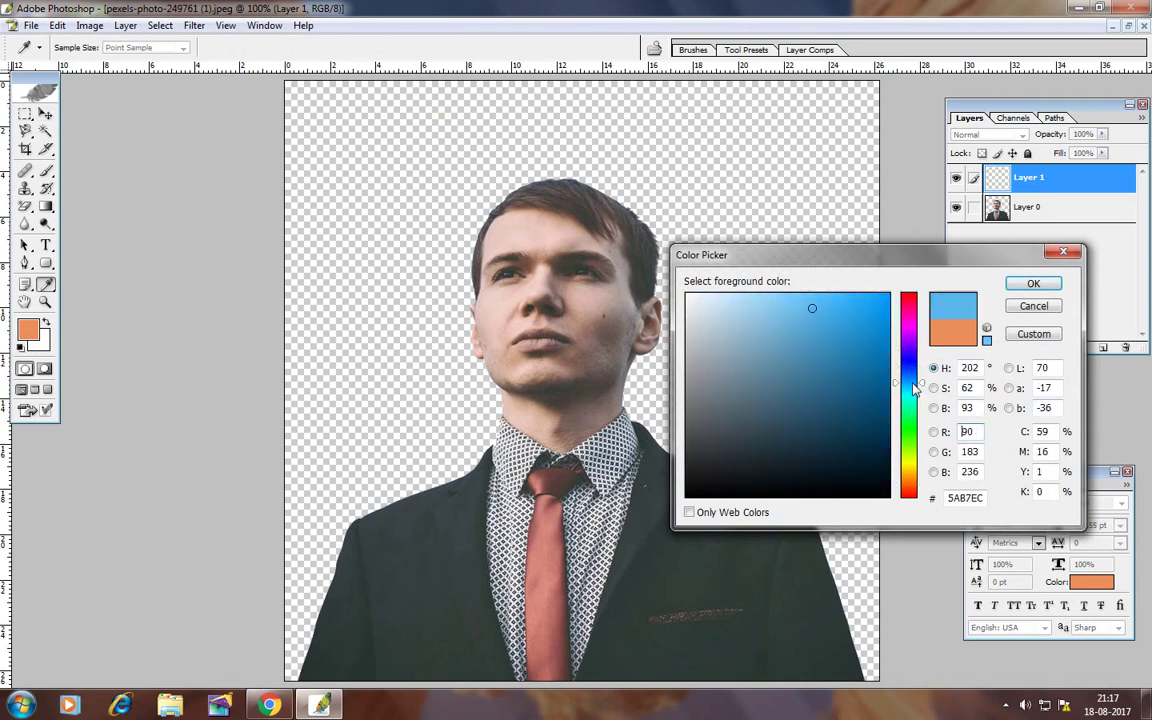
mouse_move(806, 292)
mouse_down()
mouse_move(818, 309)
mouse_move(771, 376)
mouse_move(700, 370)
mouse_up()
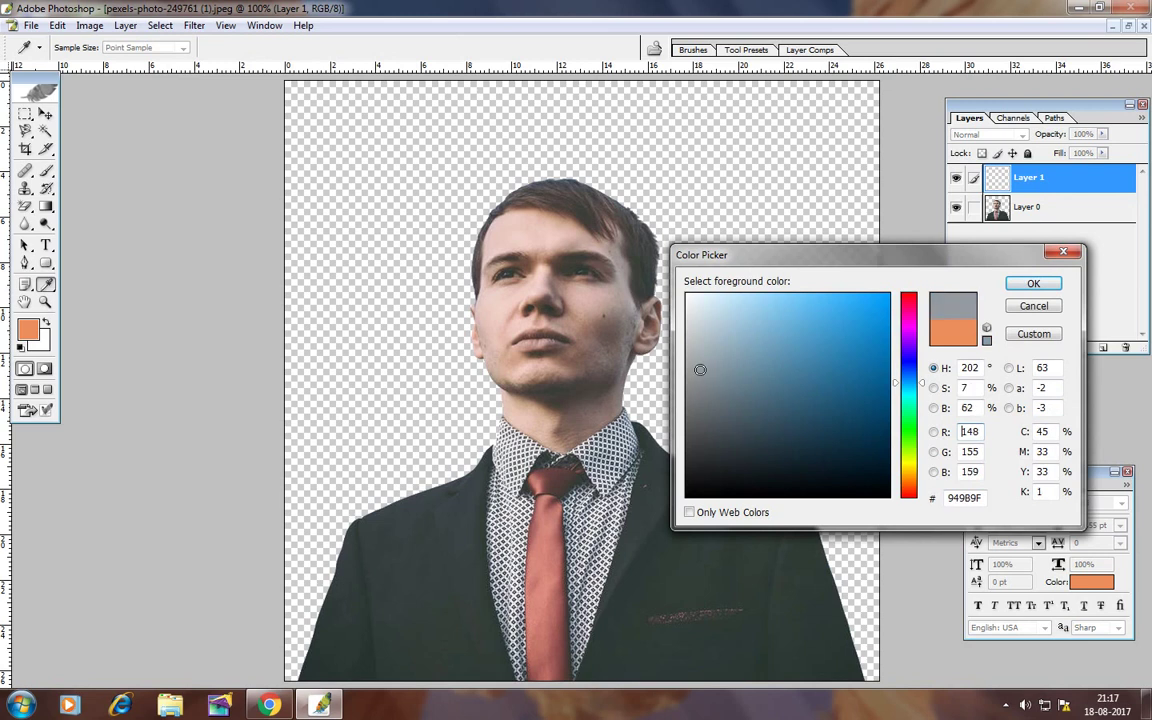
click(1033, 284)
- Fill Layer 1 with the grey foreground colour and move it beneath Layer 0
key(v)
click(57, 25)
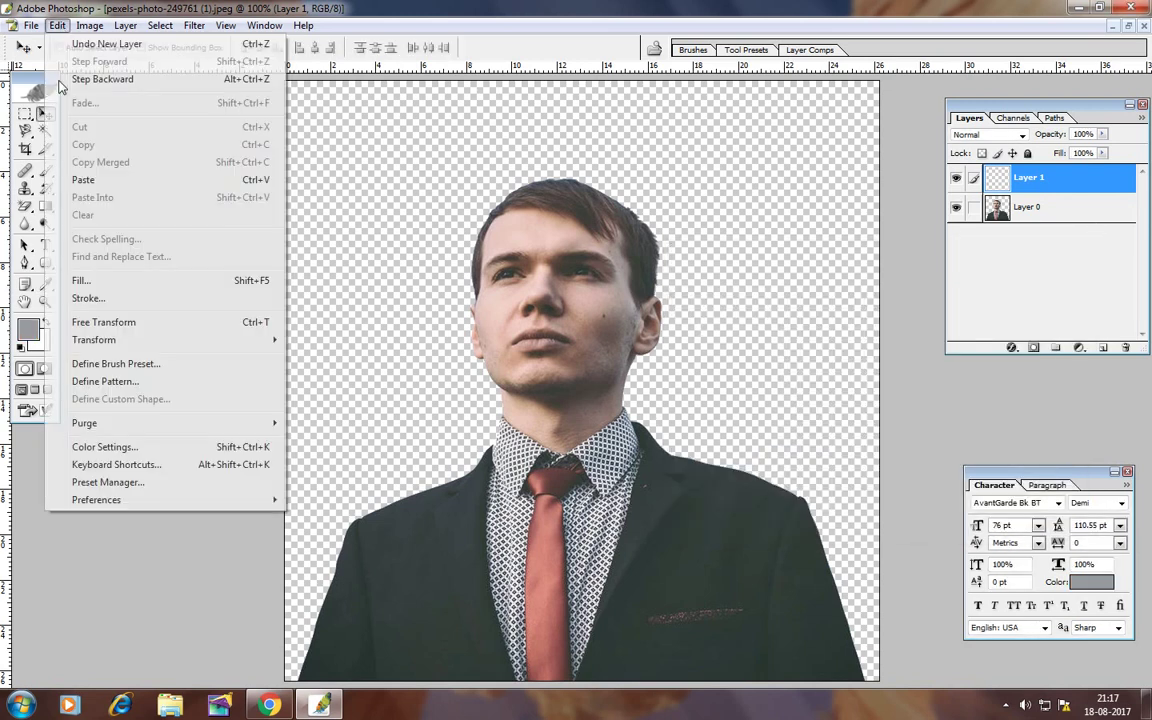
click(70, 262)
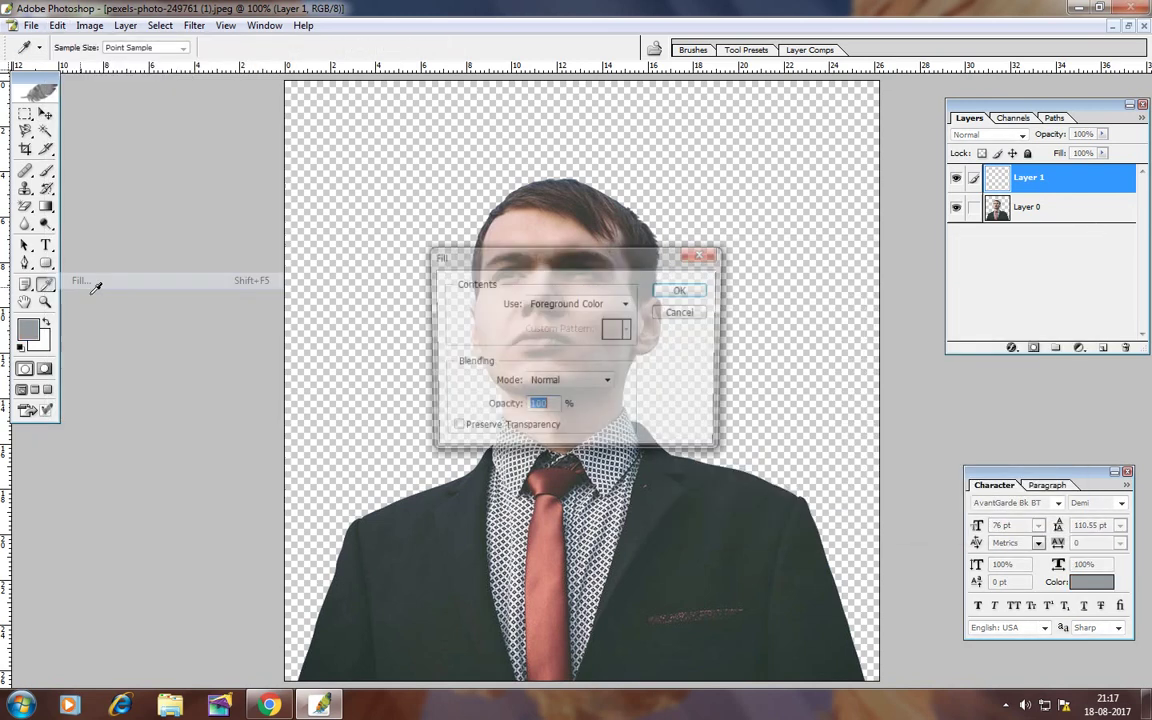
click(677, 291)
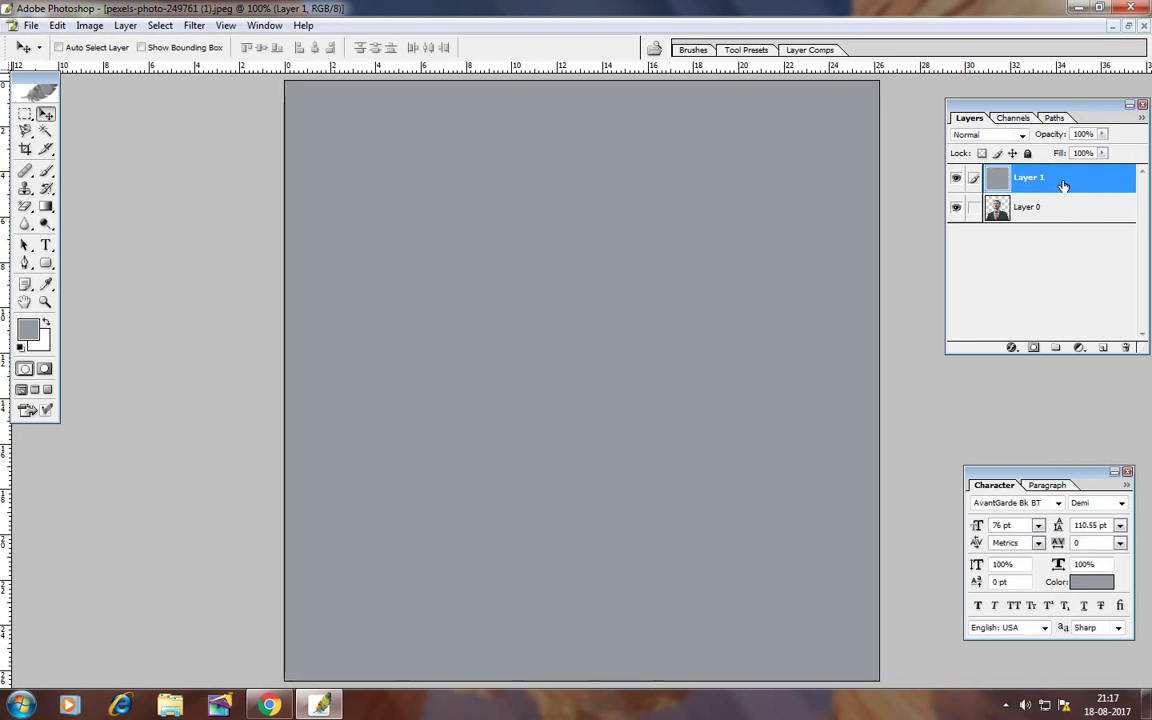
drag(1063, 186, 1063, 218)
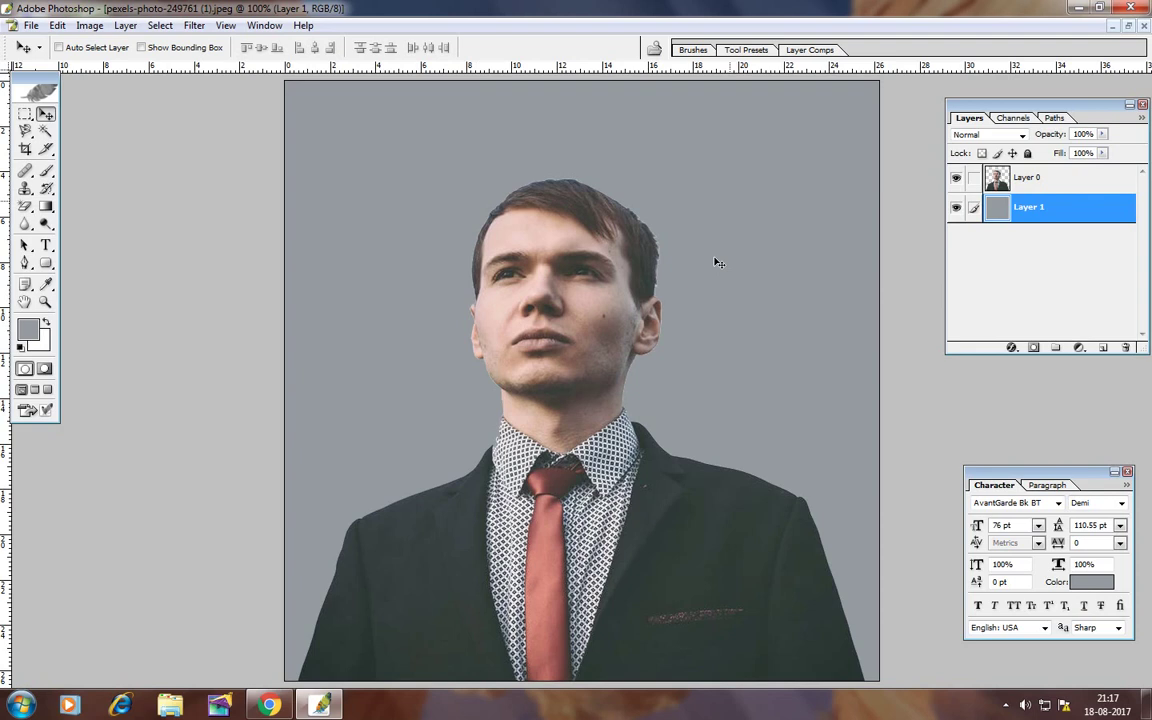
- Check the whole image, then zoom to 301% on the top of the man's head
key(ctrl+minus)
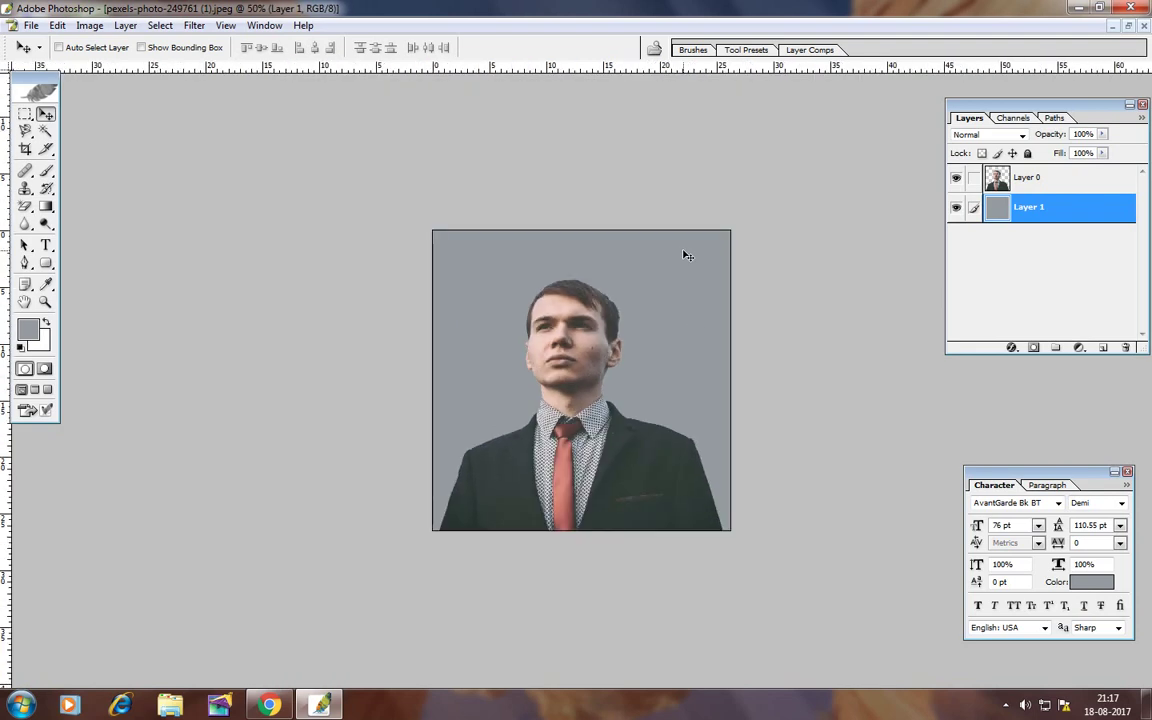
key(ctrl+plus)
key(ctrl+plus)
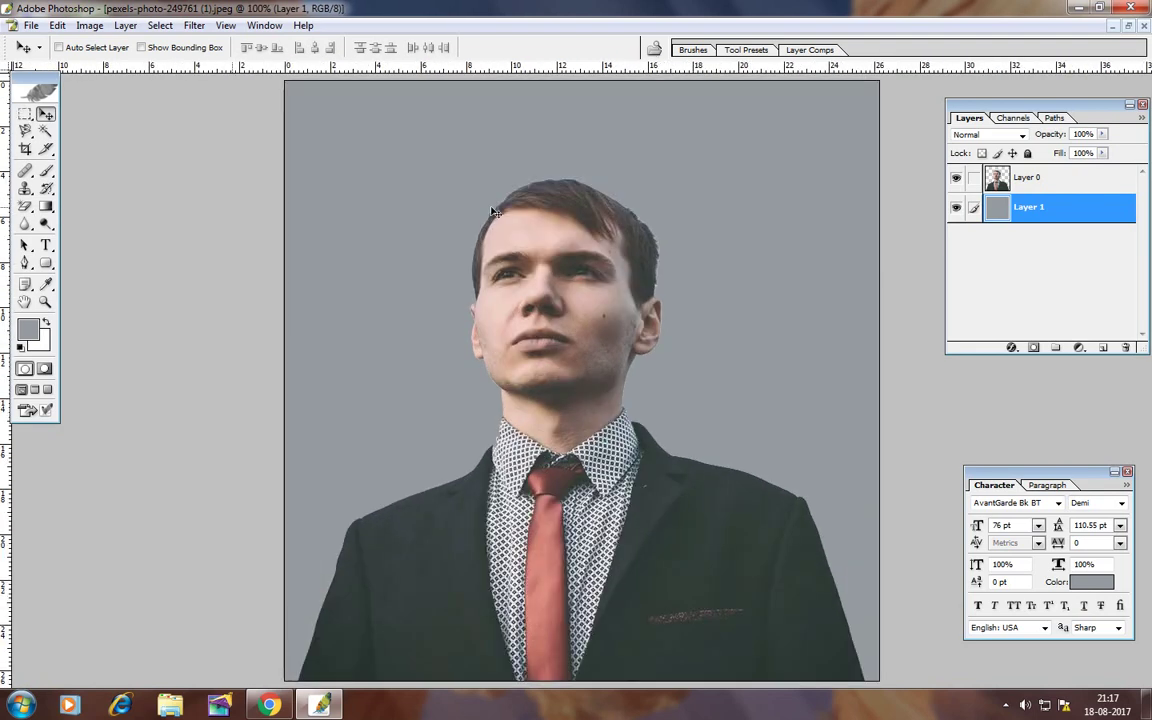
click(45, 302)
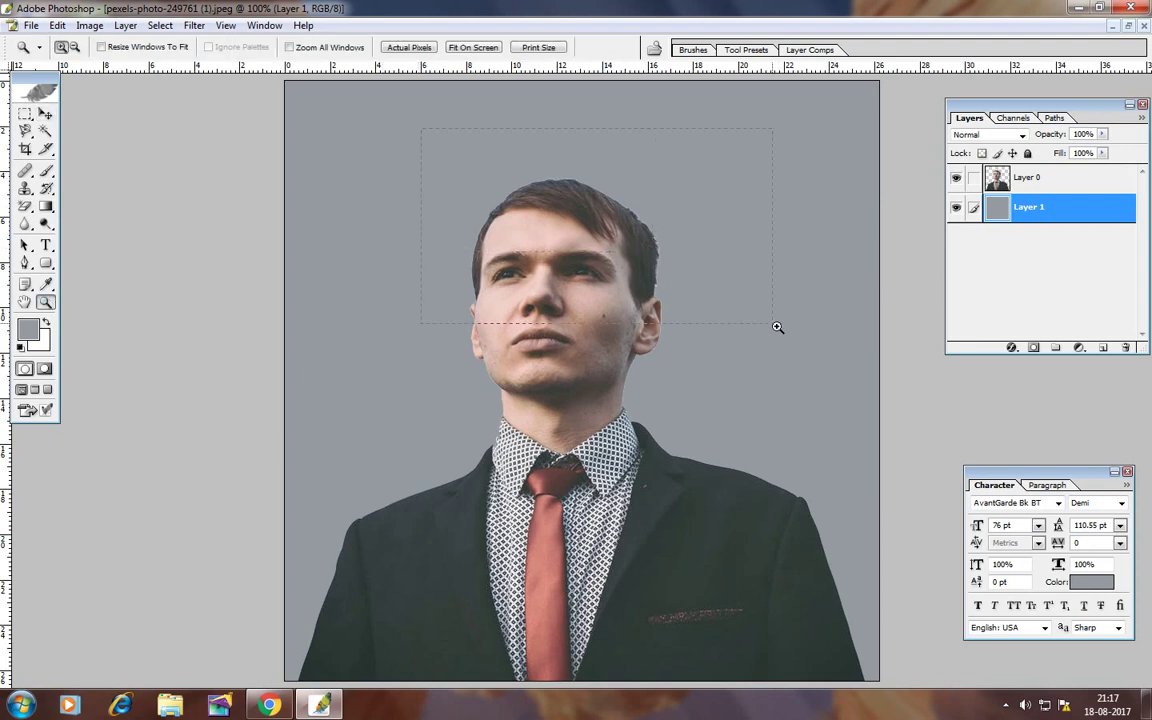
drag(787, 331, 788, 331)
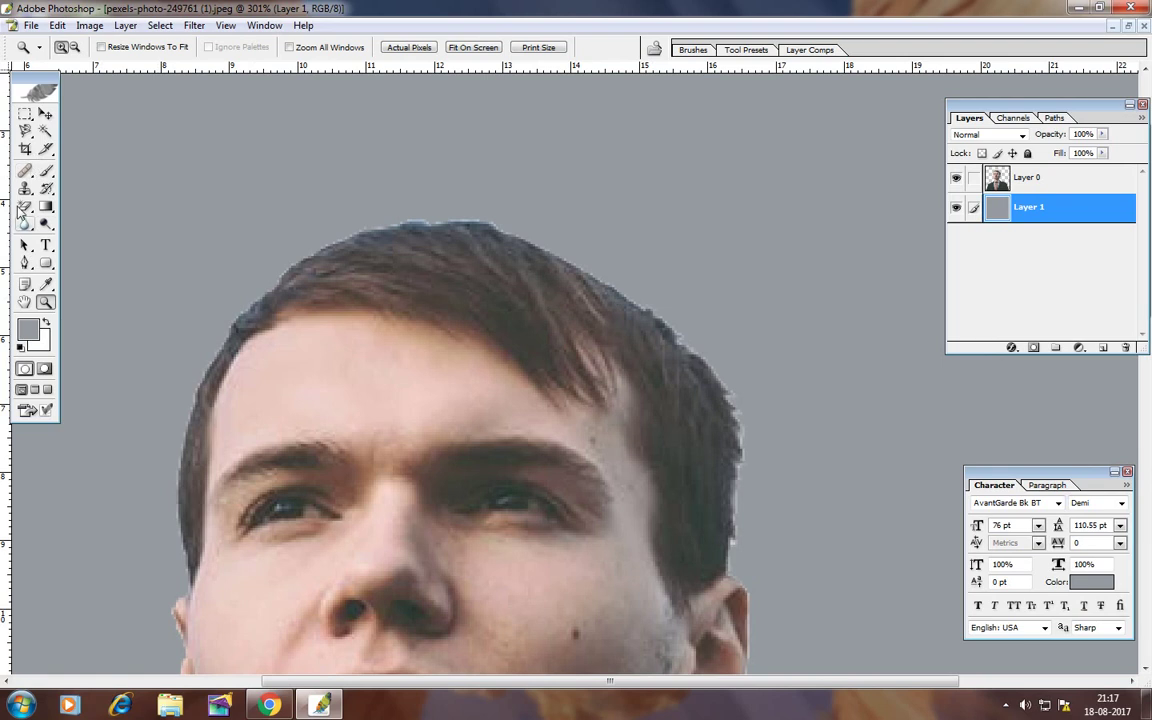
- Pick the Clone Stamp with a soft 16 px brush and lock Layer 1's transparent pixels
click(34, 189)
click(95, 188)
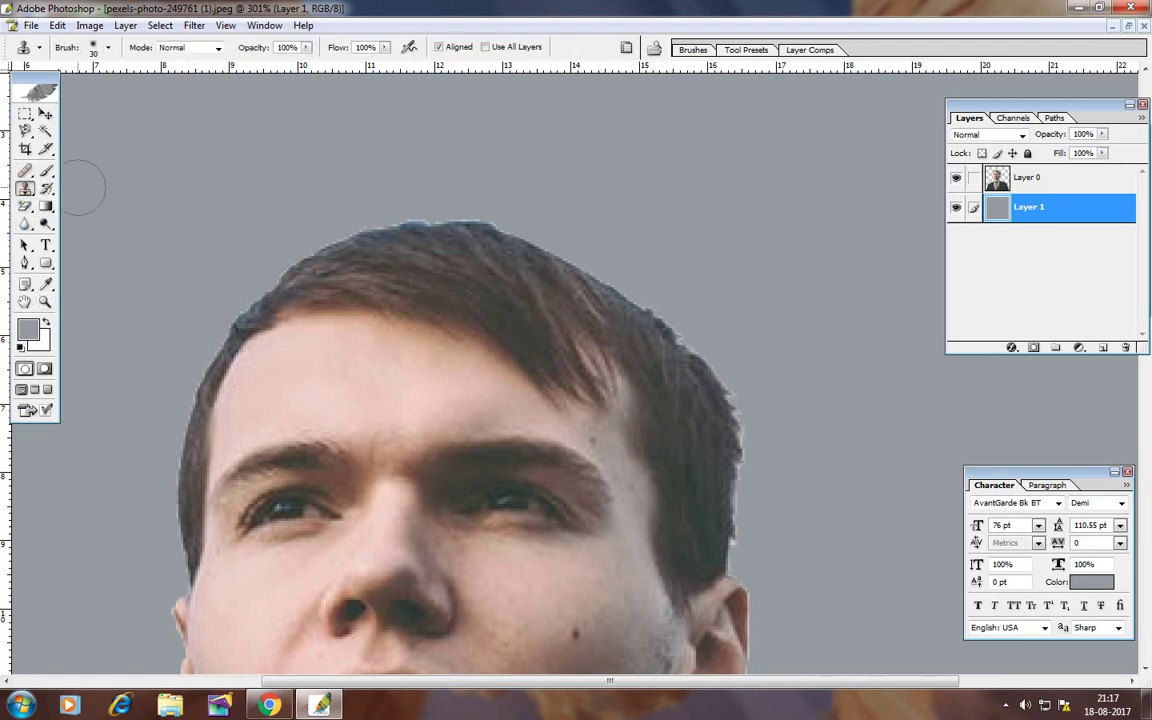
click(982, 153)
click(95, 48)
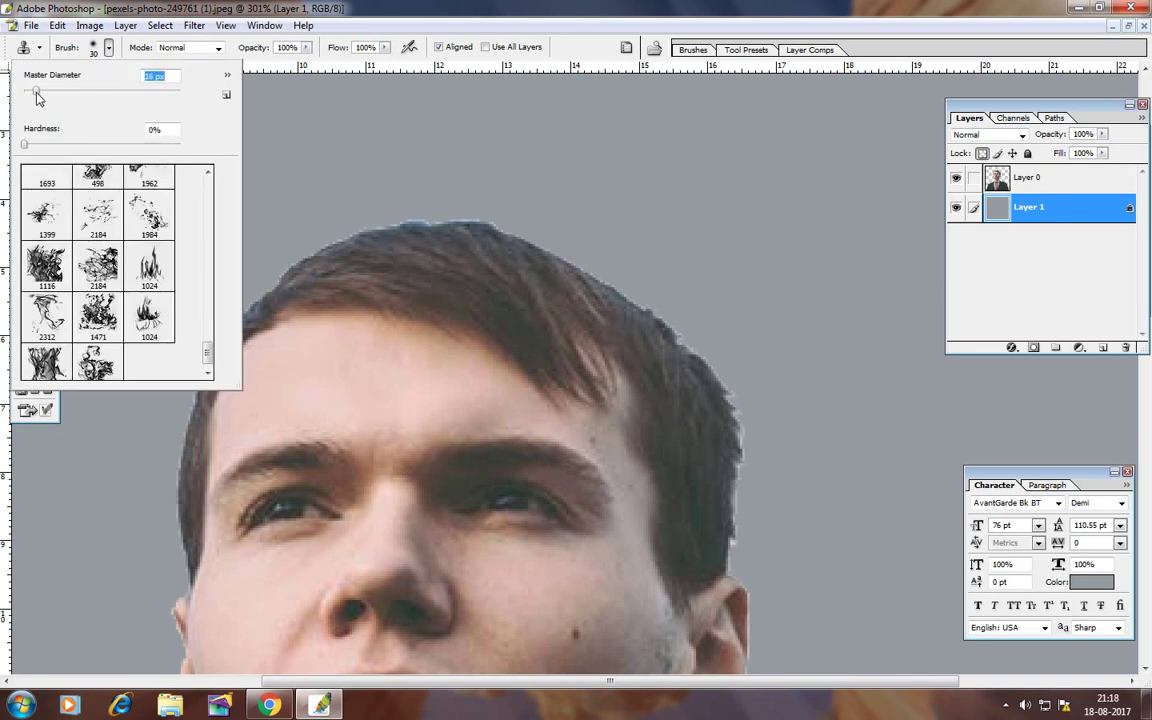
click(360, 250)
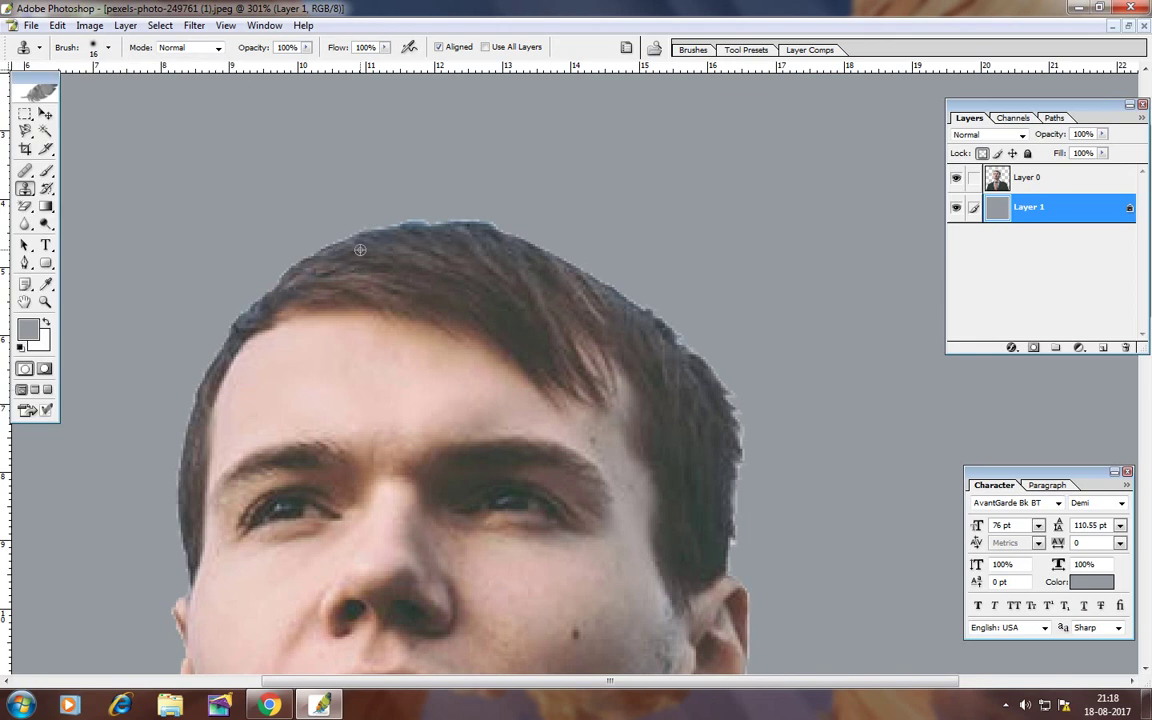
- Select Layer 0, undo two trial clone dabs, and lock its transparent pixels
click(1028, 180)
click(335, 229)
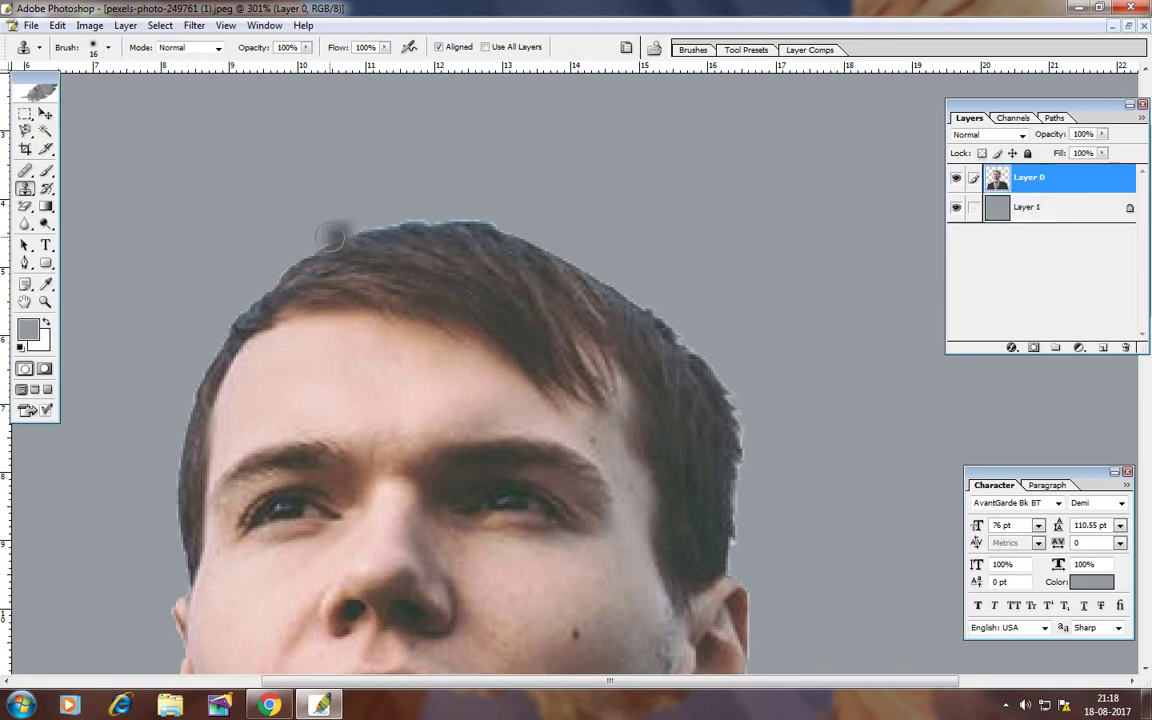
key(ctrl+z)
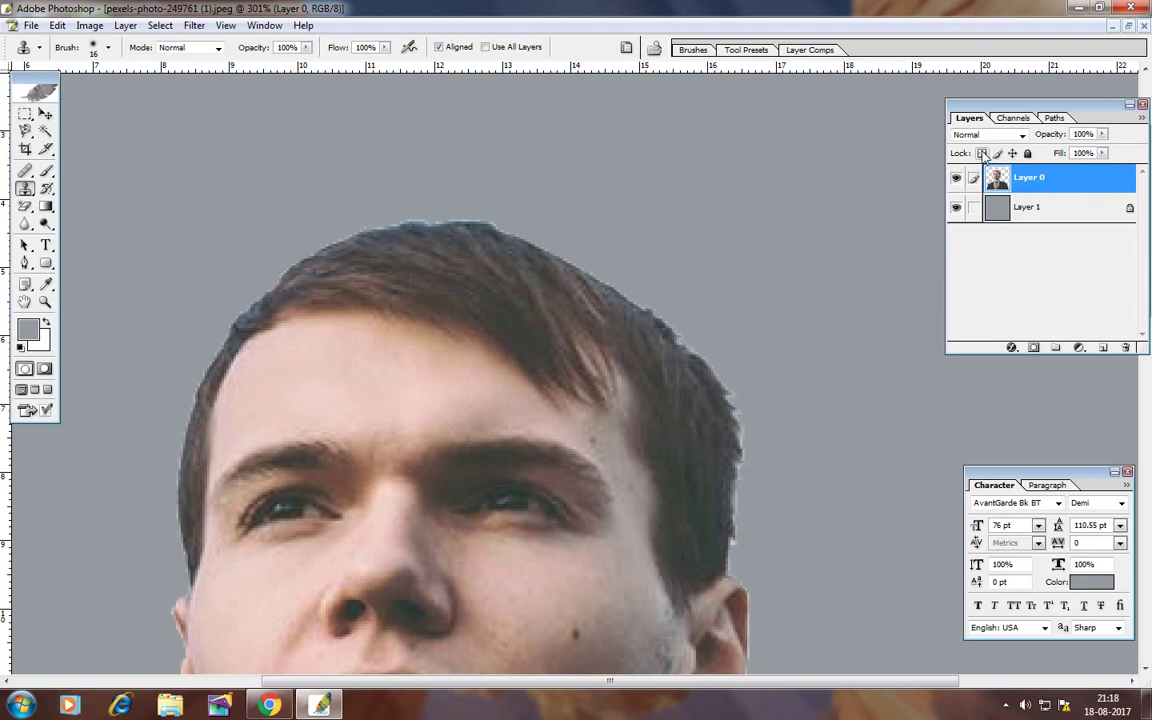
click(345, 250)
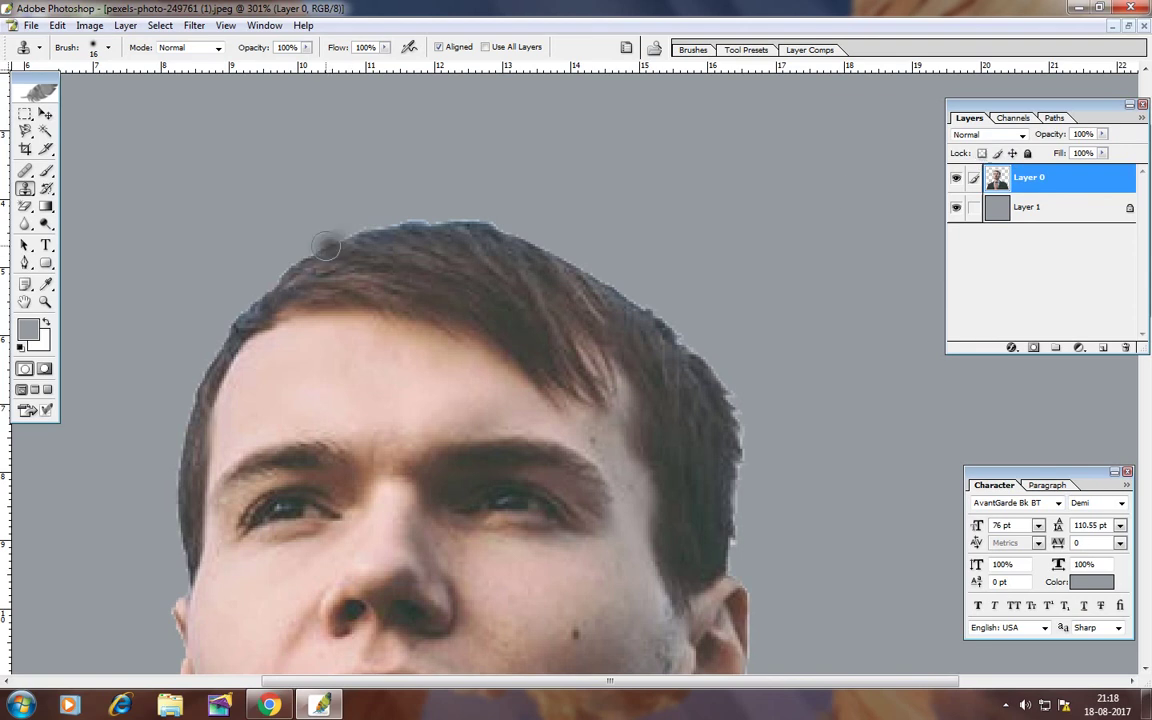
click(982, 153)
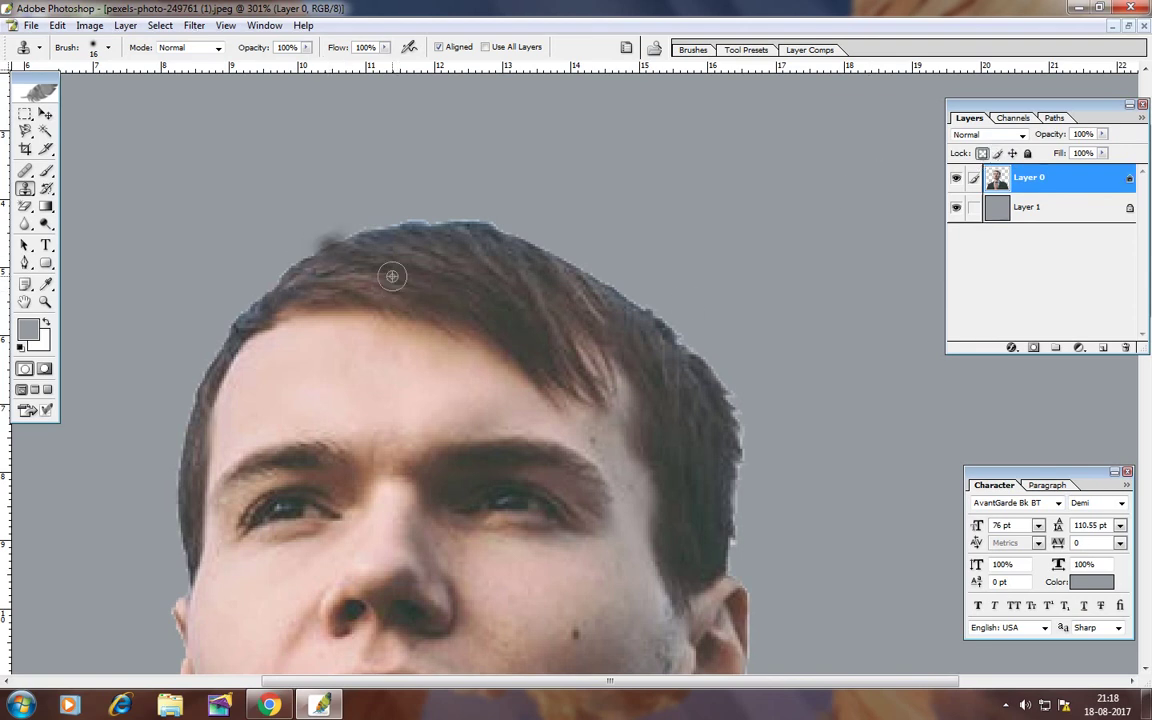
key(ctrl+z)
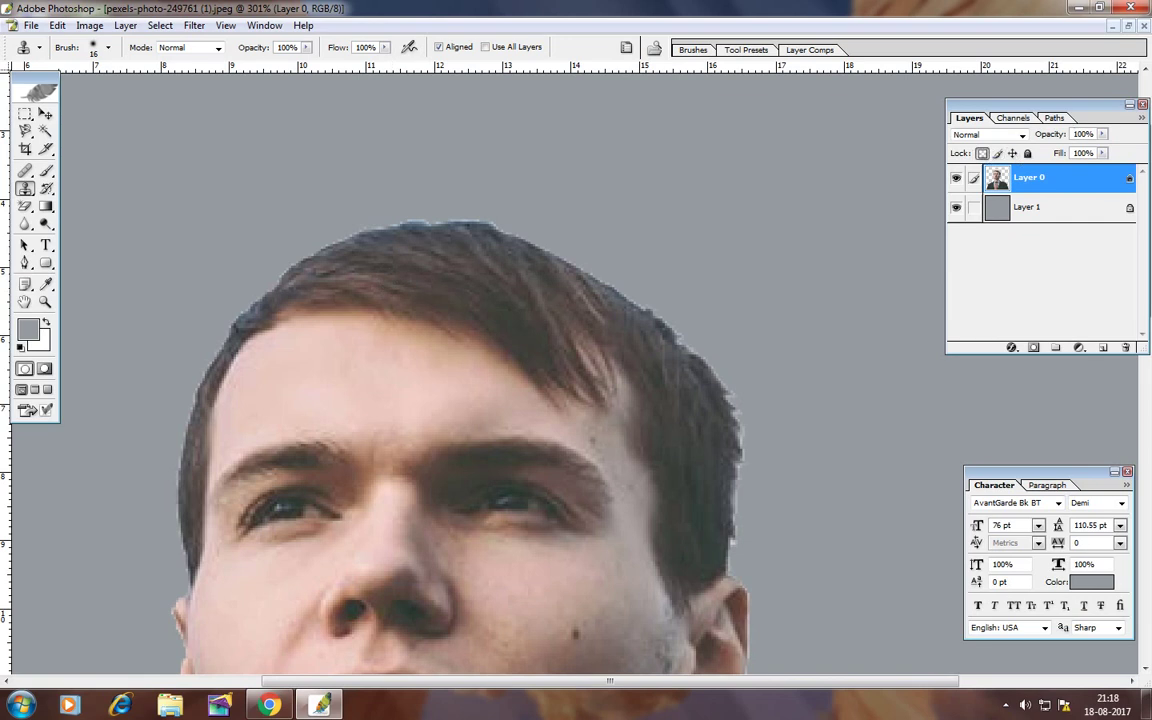
- Clone-smooth the left hairline, lower hair edge, crown and right ear against the grey backdrop
mouse_move(310, 262)
mouse_down()
mouse_move(232, 318)
mouse_move(176, 466)
mouse_move(172, 358)
mouse_up()
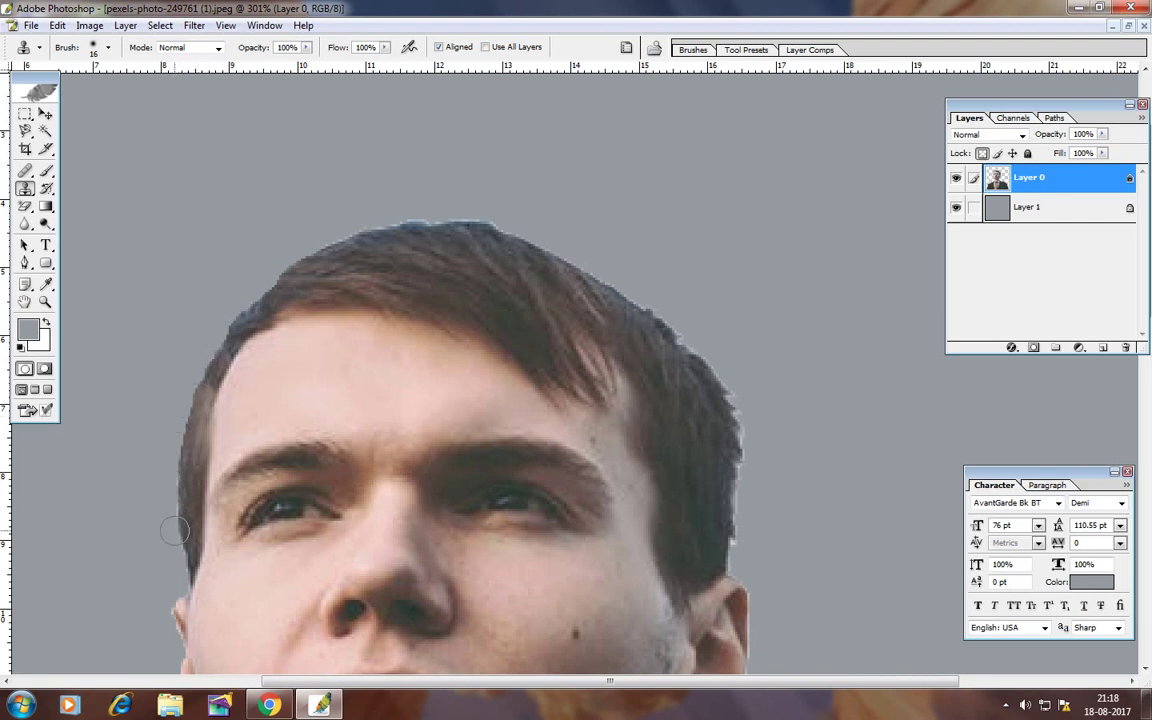
mouse_move(173, 476)
mouse_down()
mouse_move(172, 516)
mouse_move(150, 420)
mouse_move(181, 537)
mouse_move(160, 490)
mouse_up()
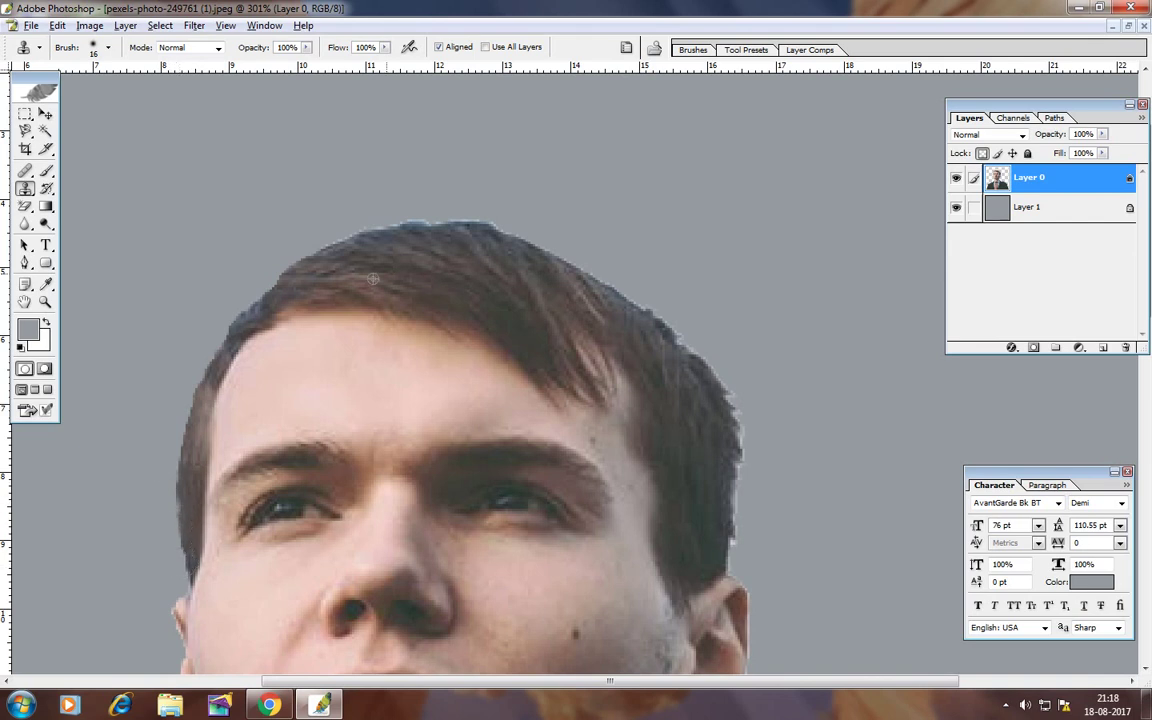
mouse_move(333, 238)
mouse_down()
mouse_move(350, 218)
mouse_move(345, 202)
mouse_move(385, 197)
mouse_move(445, 239)
mouse_move(420, 198)
mouse_move(455, 205)
mouse_move(697, 337)
mouse_move(660, 345)
mouse_move(724, 415)
mouse_move(748, 475)
mouse_move(751, 566)
mouse_up()
scroll(760, 510, down, 3)
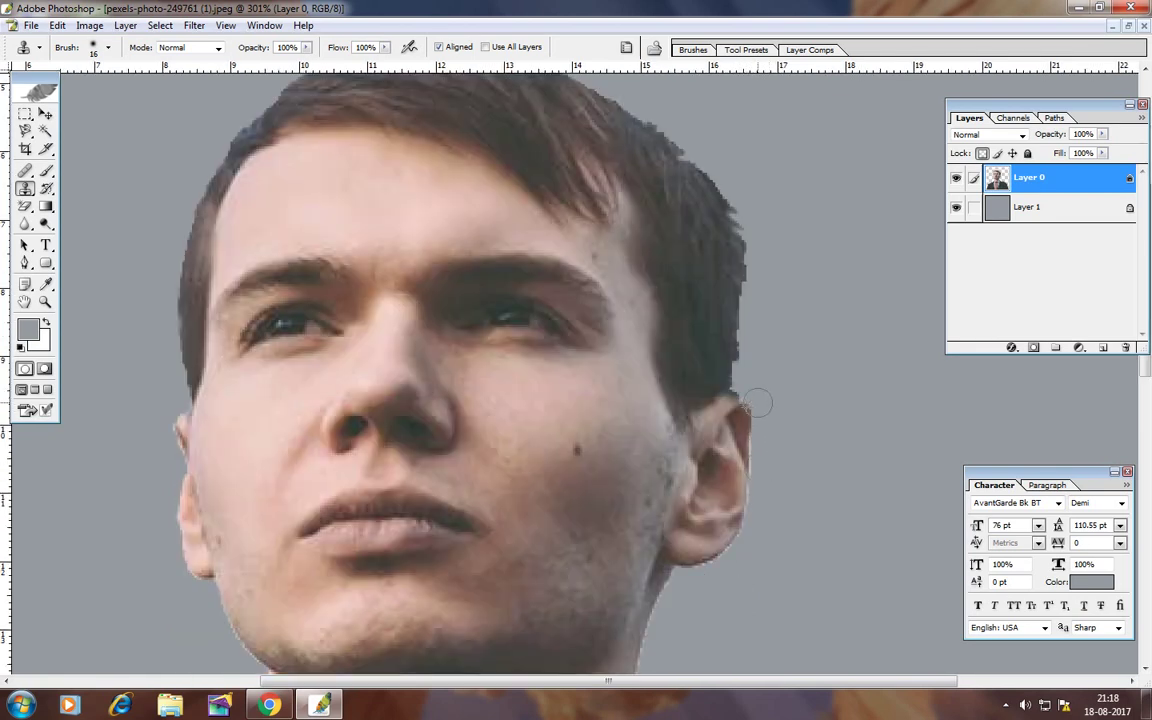
mouse_move(748, 410)
mouse_down()
mouse_move(755, 500)
mouse_move(731, 574)
mouse_up()
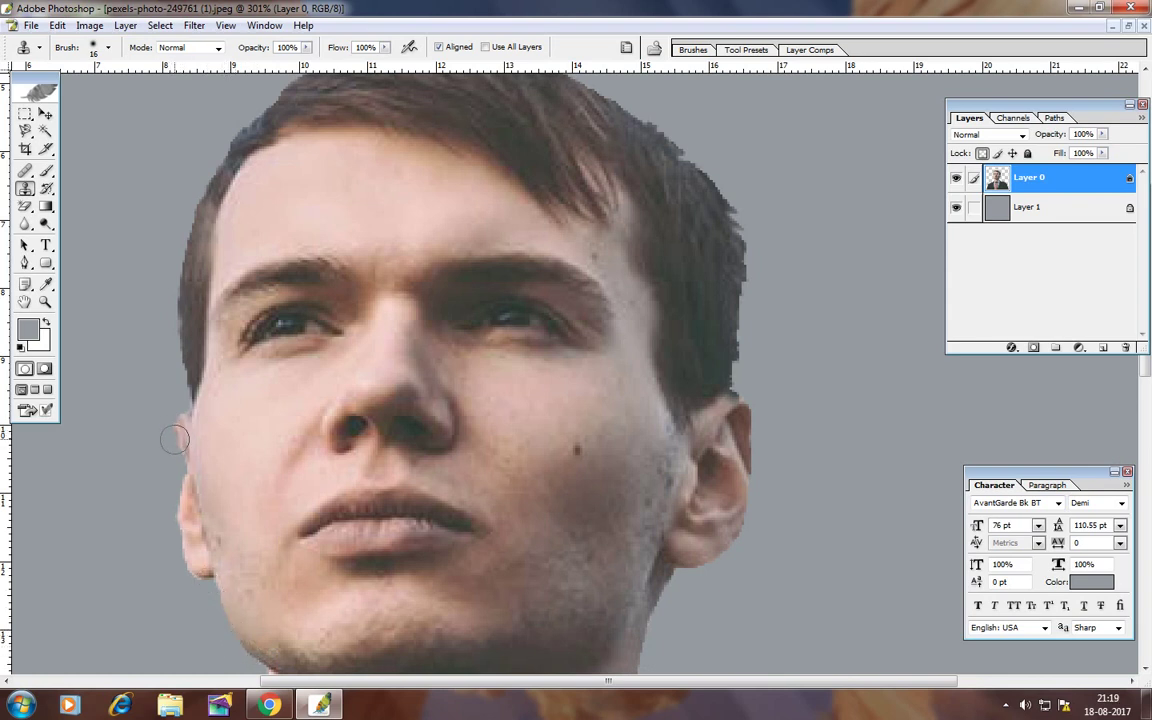
key(ctrl+minus)
- Fit the photo in view and make the man's Layer 0 active
key(ctrl+minus)
key(ctrl+minus)
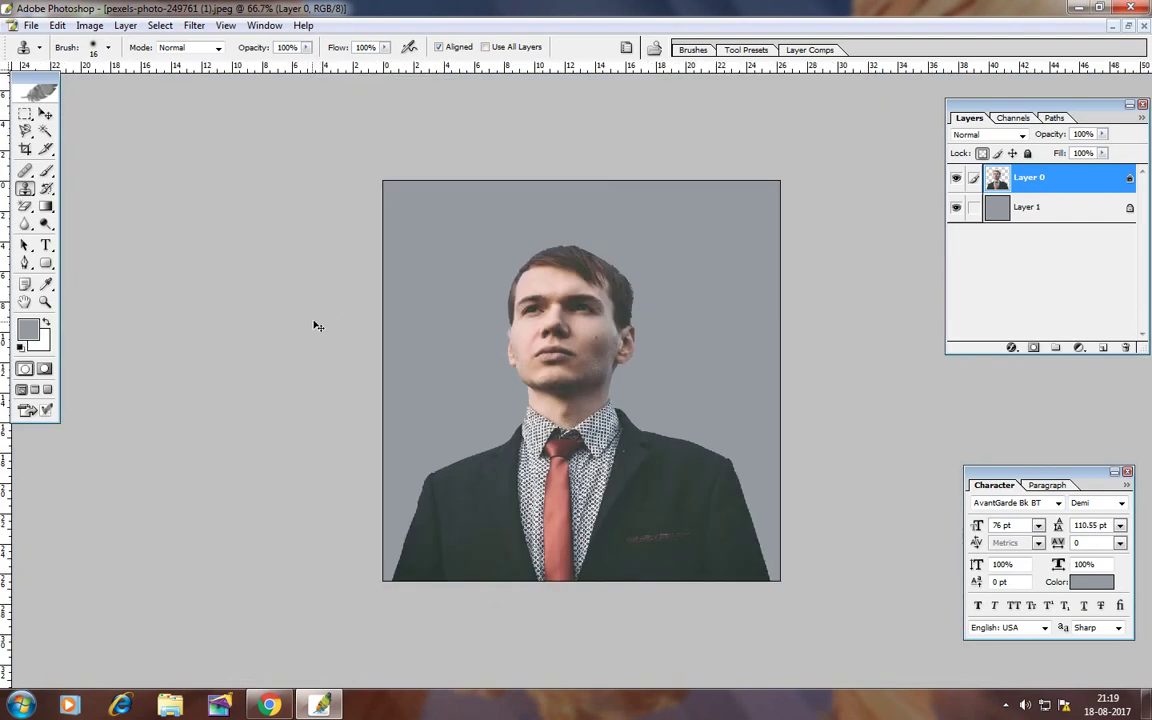
key(ctrl+minus)
key(ctrl+plus)
key(v)
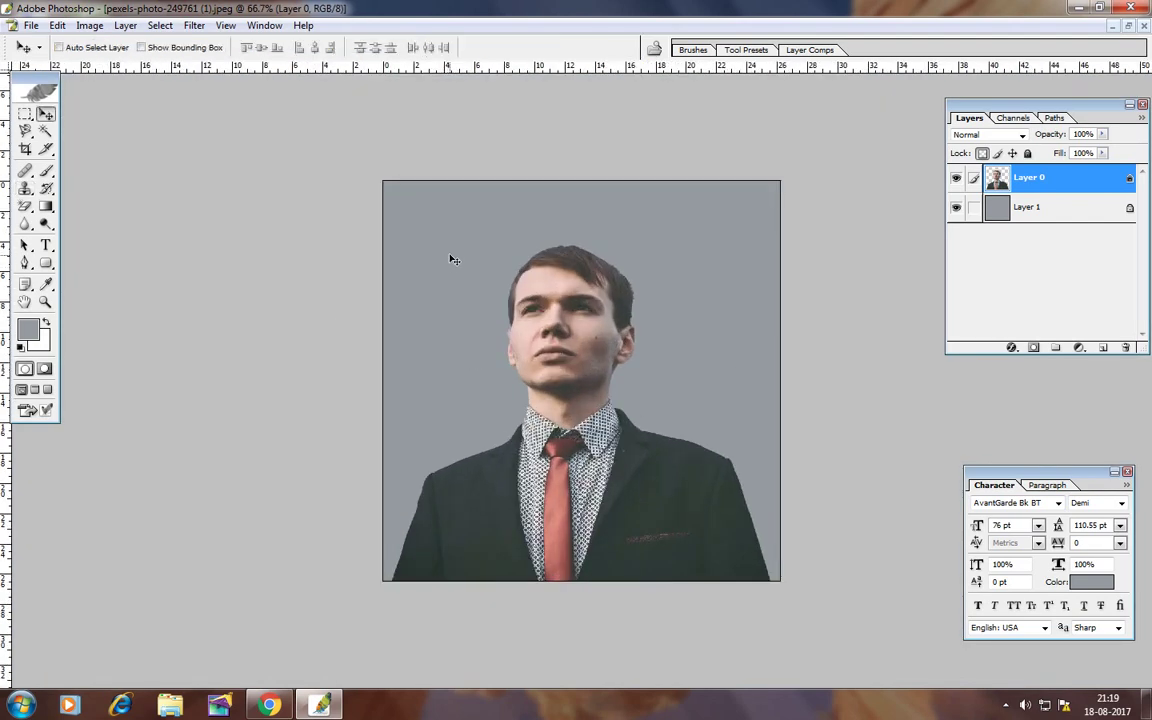
right_click(468, 264)
click(510, 275)
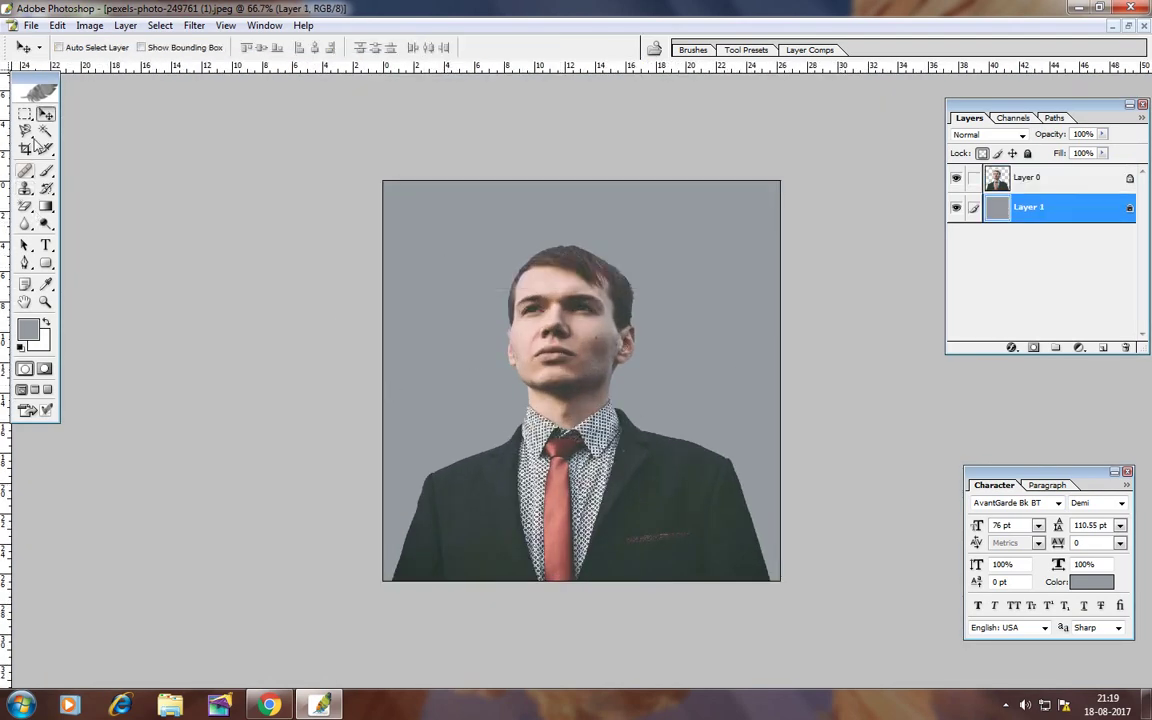
right_click(527, 355)
click(560, 366)
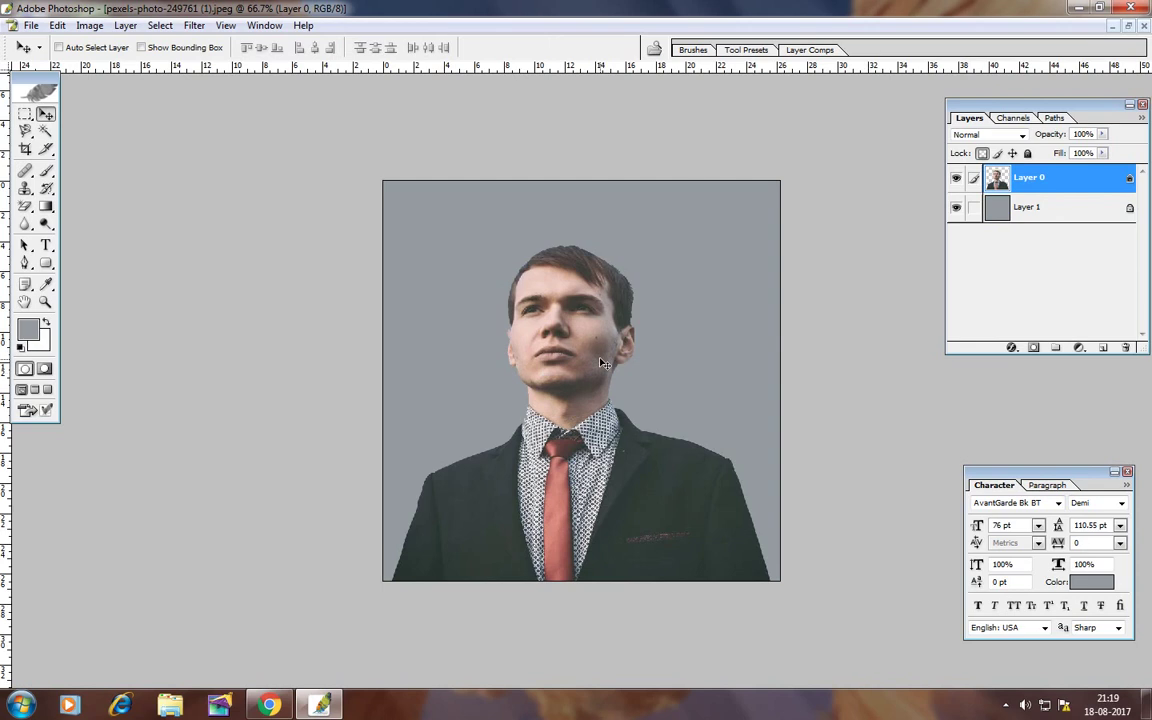
- Apply Brightness -20 and Contrast +8 to the portrait layer
click(57, 25)
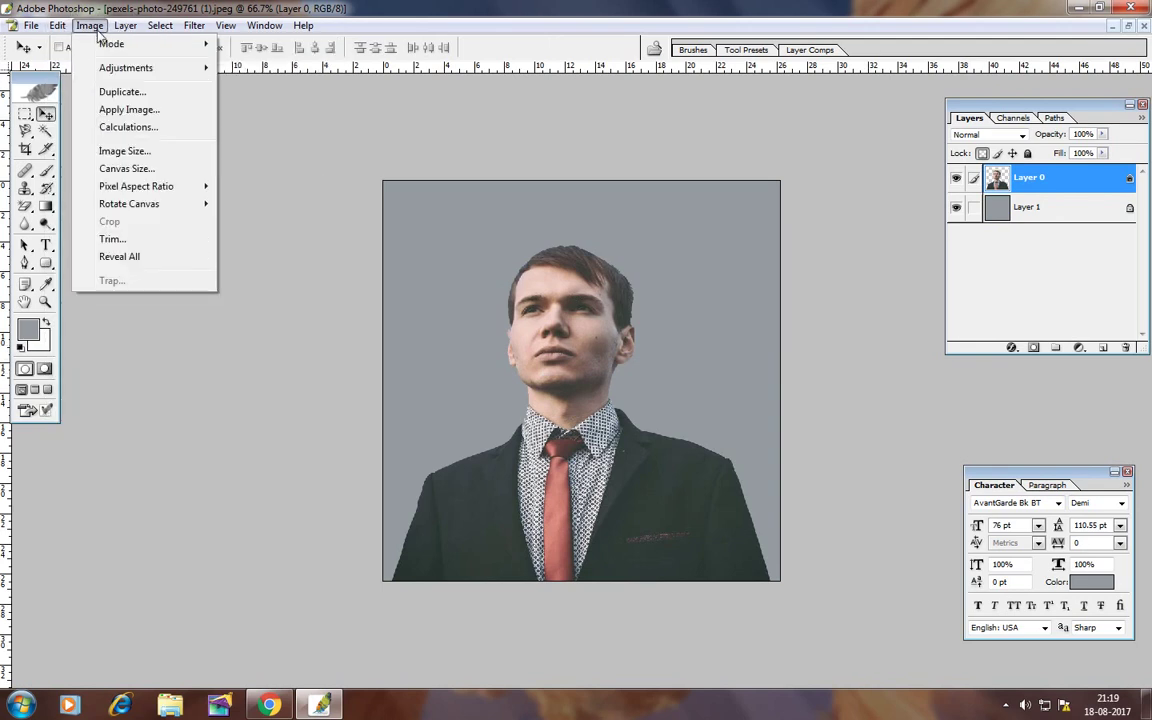
mouse_move(126, 68)
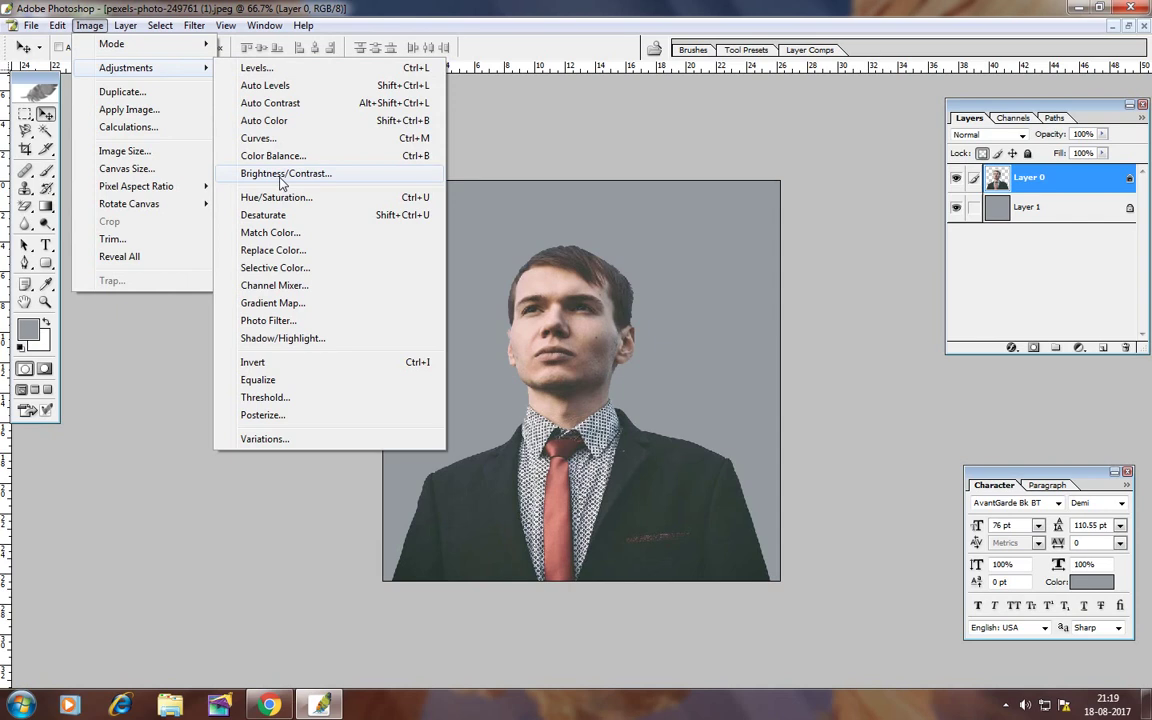
click(287, 174)
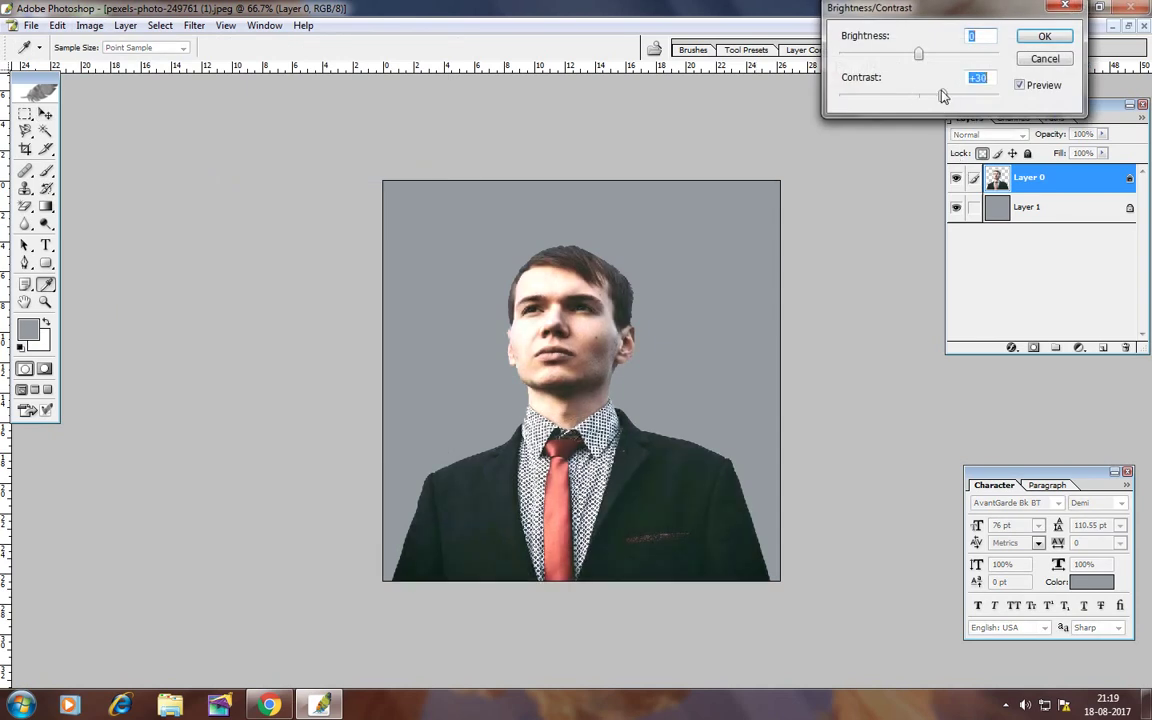
mouse_move(943, 95)
mouse_down()
mouse_move(926, 95)
mouse_move(930, 55)
mouse_move(912, 57)
mouse_up()
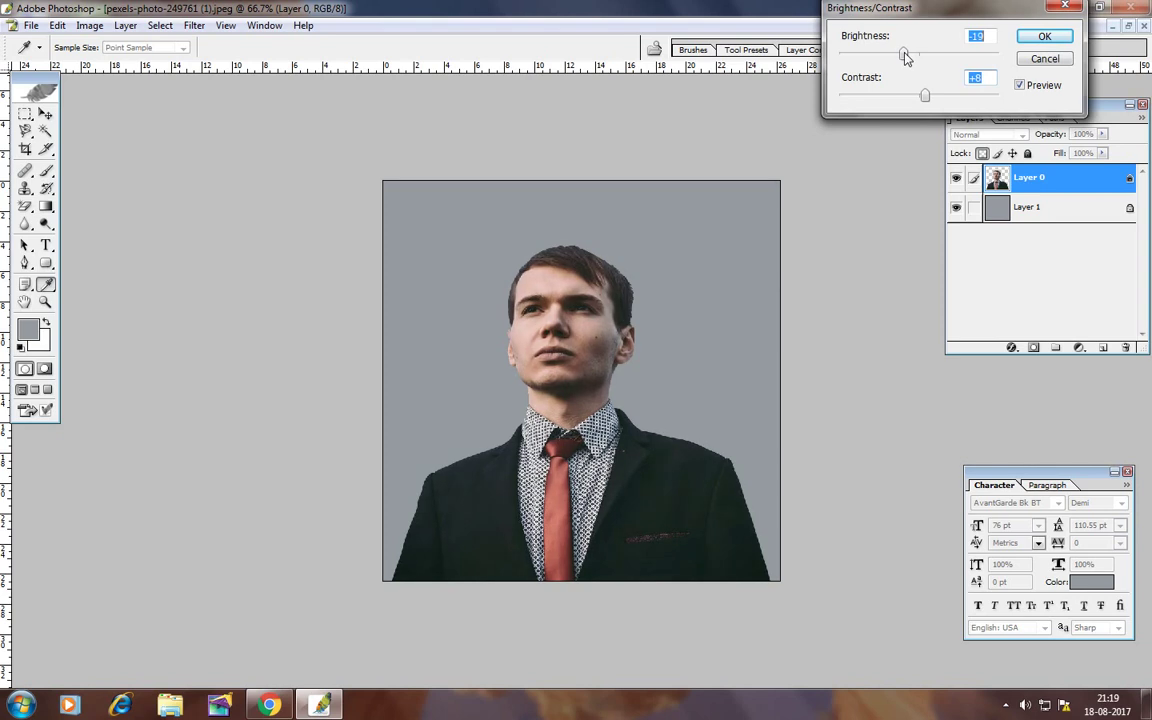
drag(905, 57, 902, 57)
click(1047, 87)
click(1047, 87)
click(1044, 36)
key(v)
right_click(710, 246)
- Make the man's portrait layer, Layer 0, active again
click(718, 251)
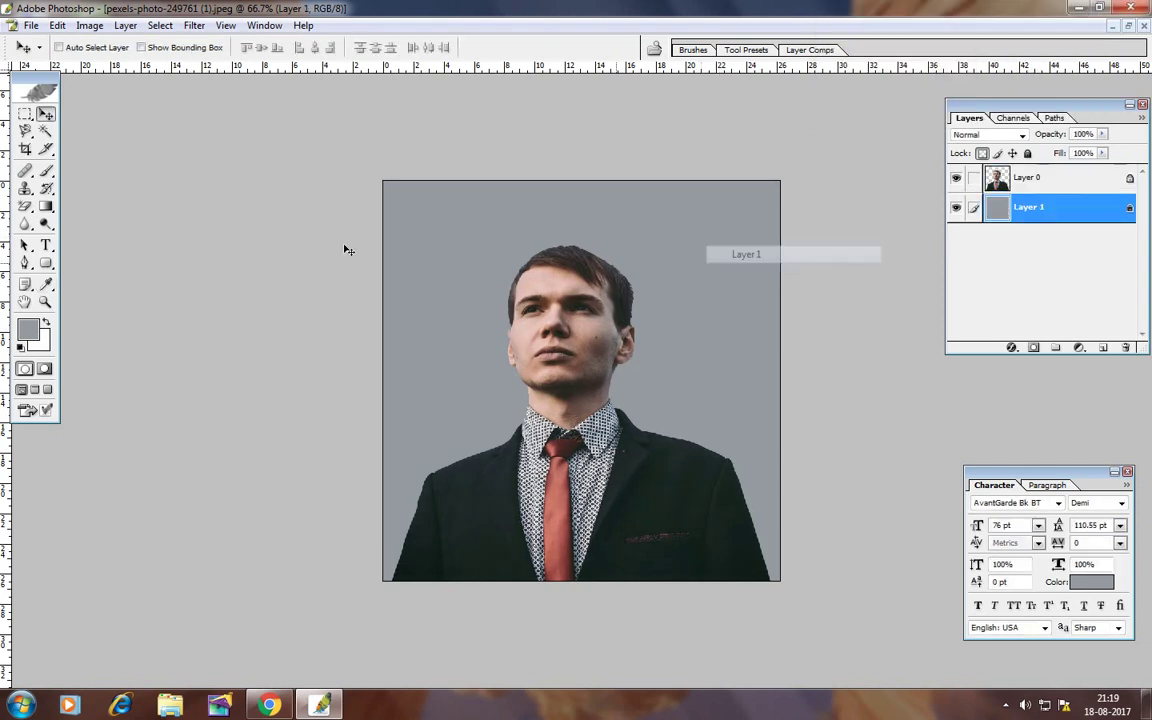
click(24, 116)
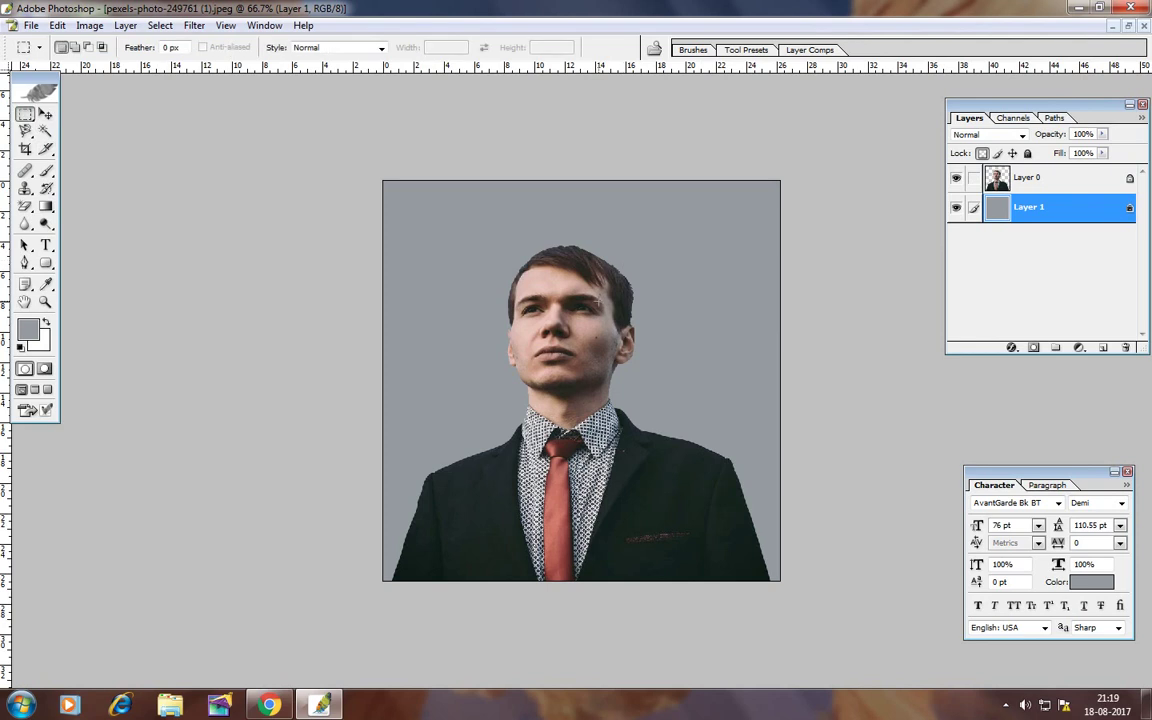
click(45, 114)
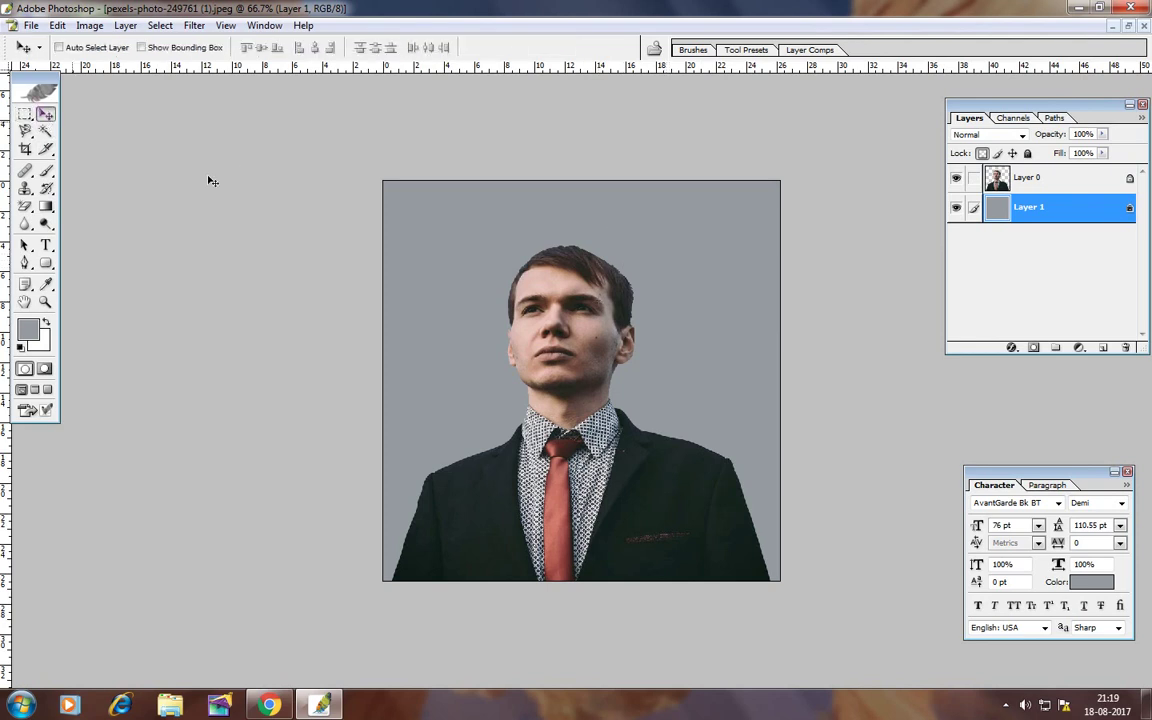
right_click(590, 355)
click(610, 361)
- Darken the portrait slightly further with a small negative Brightness adjustment
click(89, 25)
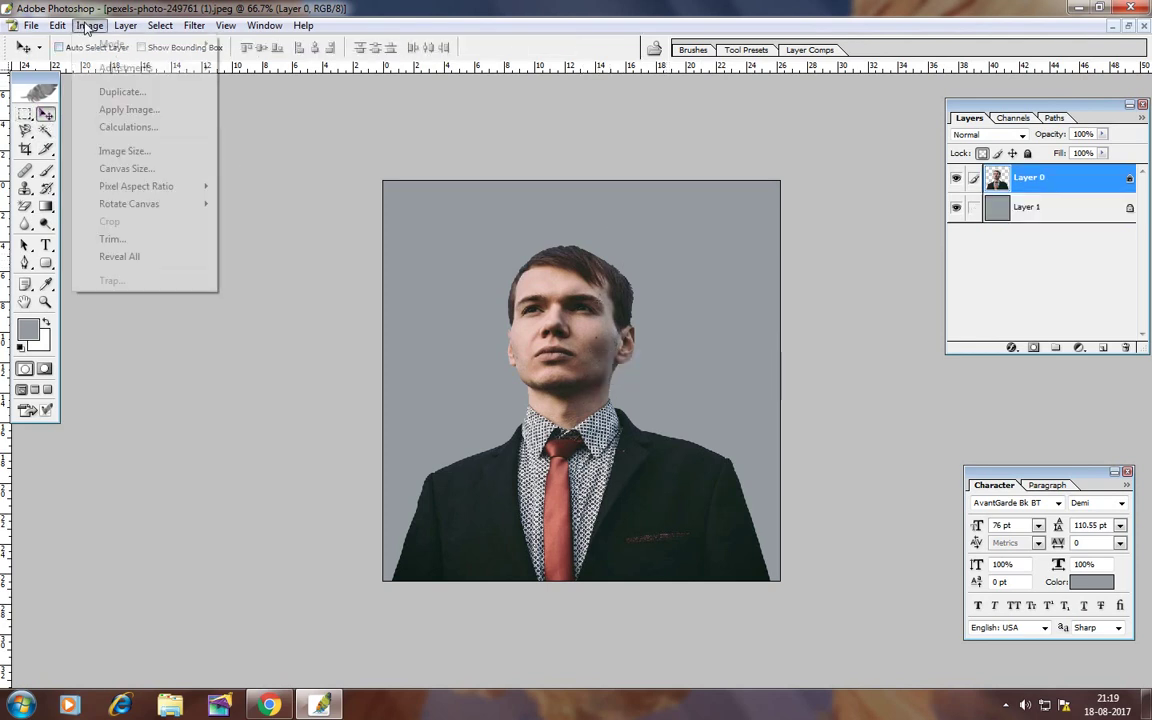
mouse_move(125, 68)
click(380, 175)
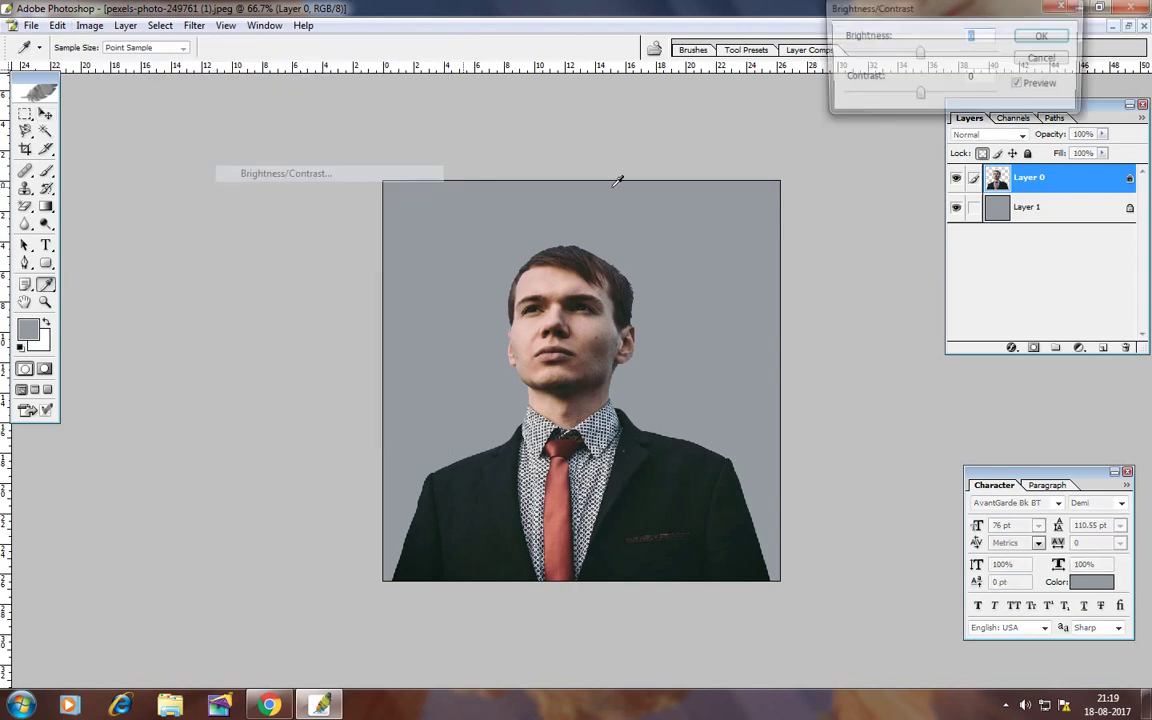
drag(922, 57, 919, 58)
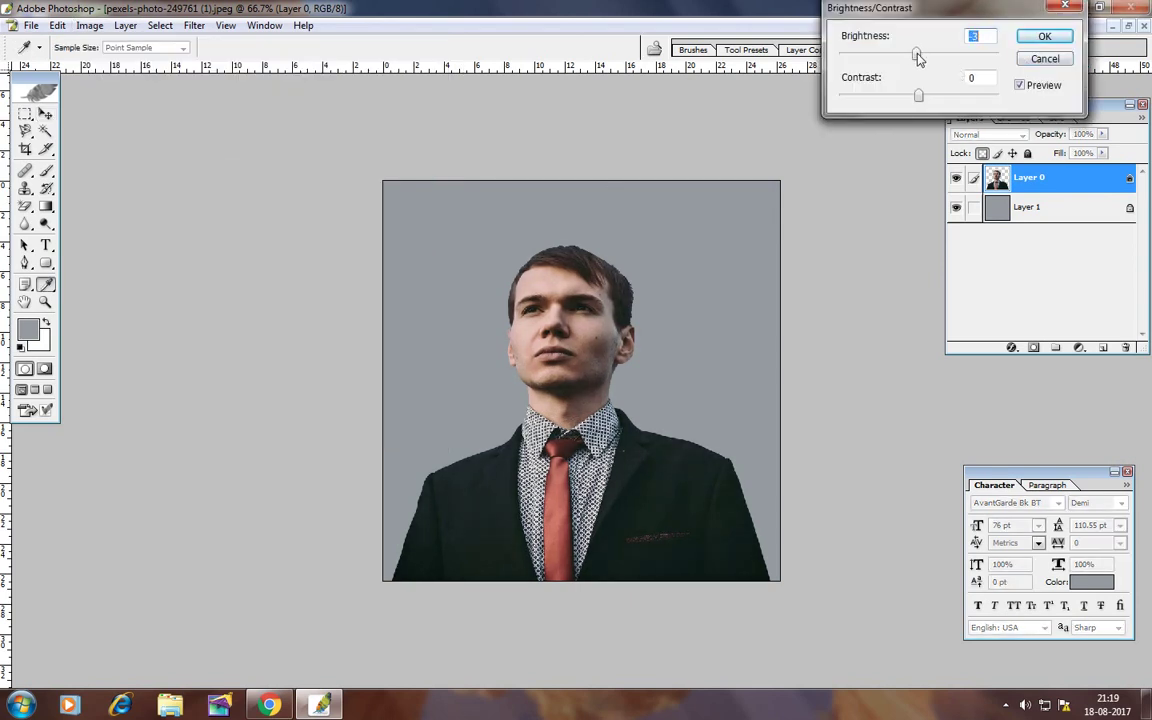
click(1040, 36)
click(89, 25)
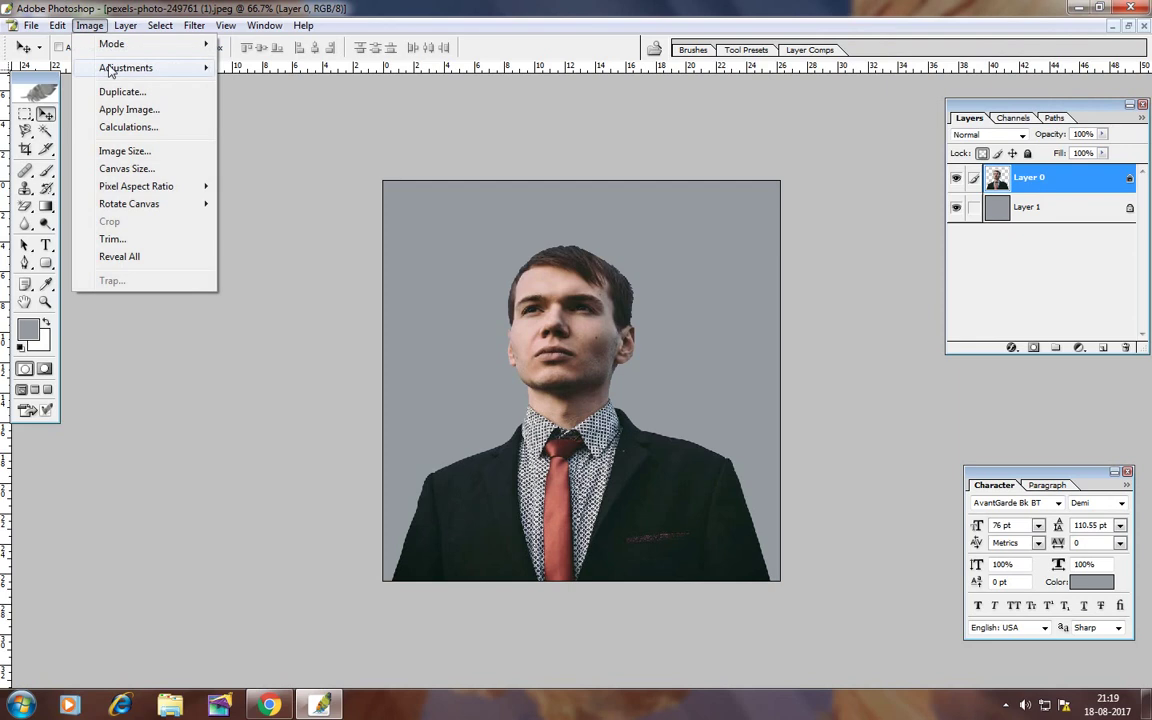
- Apply a midtone Color Balance of about +23 red and -10 yellow to warm the portrait
mouse_move(126, 68)
click(265, 155)
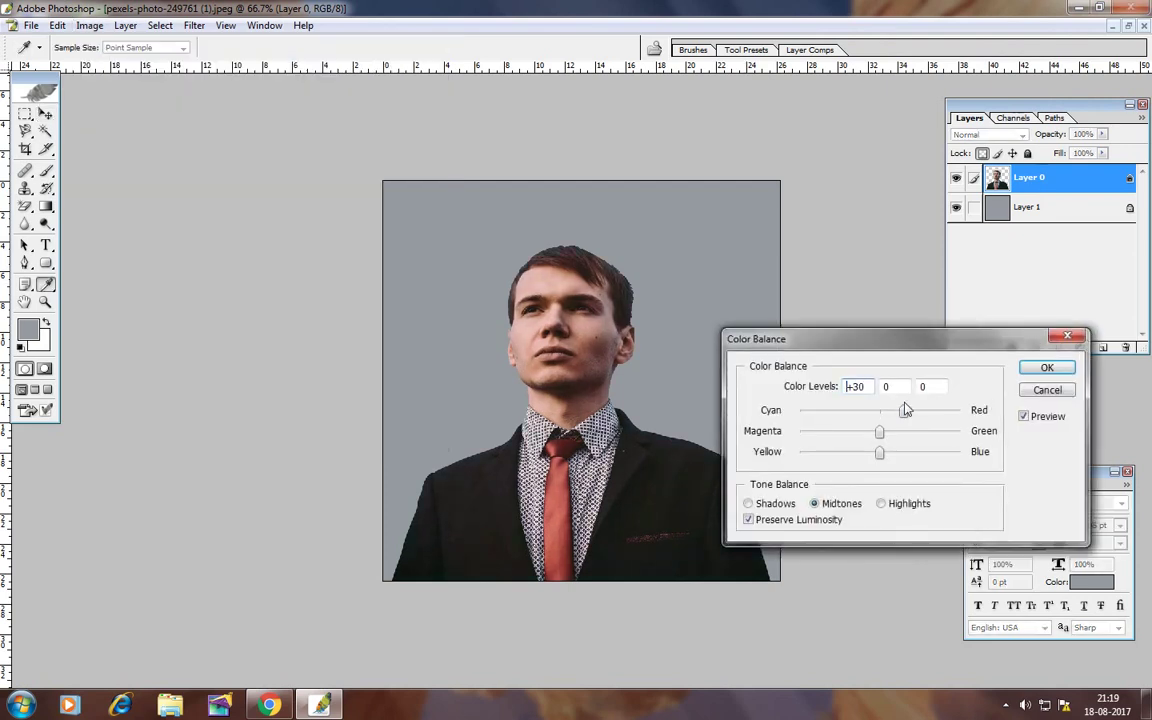
mouse_move(879, 453)
mouse_down()
mouse_move(890, 455)
mouse_move(862, 457)
mouse_move(874, 458)
mouse_up()
click(1047, 368)
key(v)
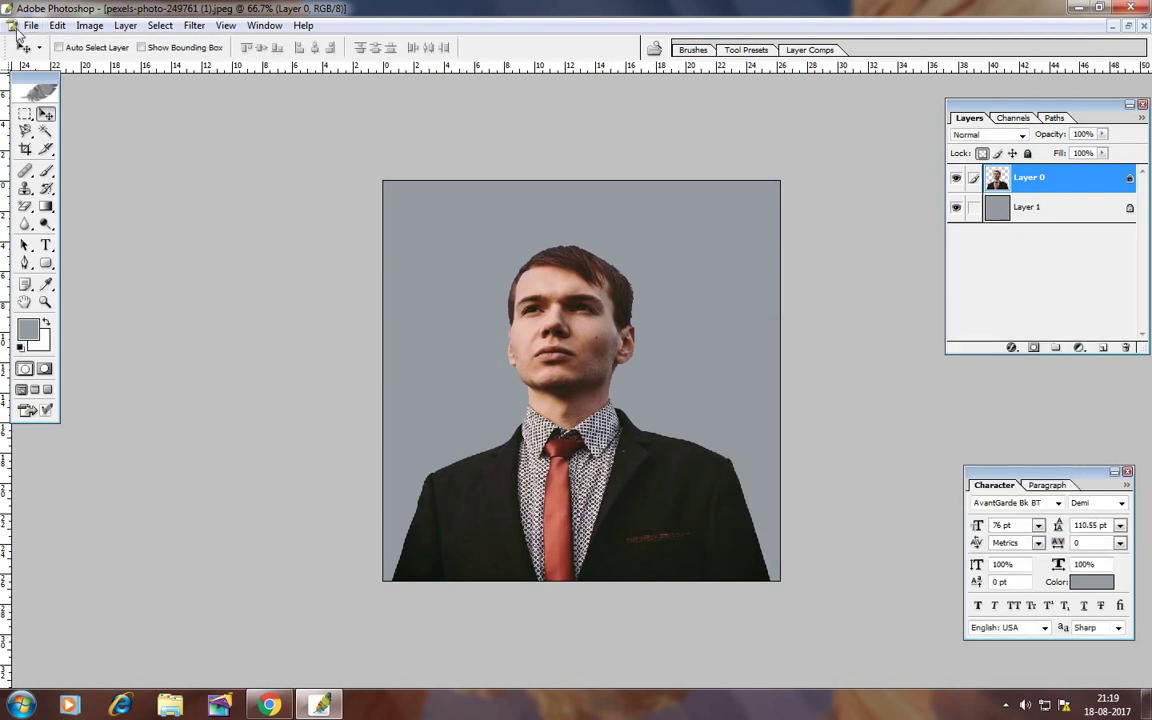
click(31, 25)
- Save the portrait in JPEG format as 'magic-wand-tool' at Quality 12 (Maximum)
click(72, 217)
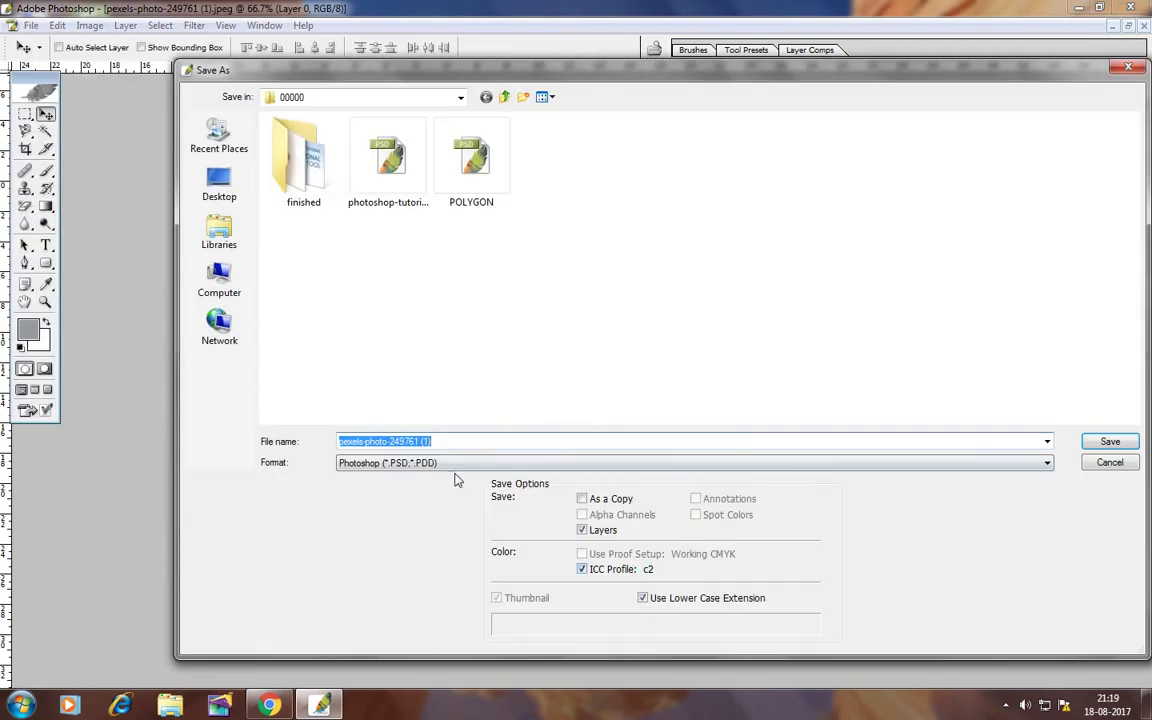
click(365, 463)
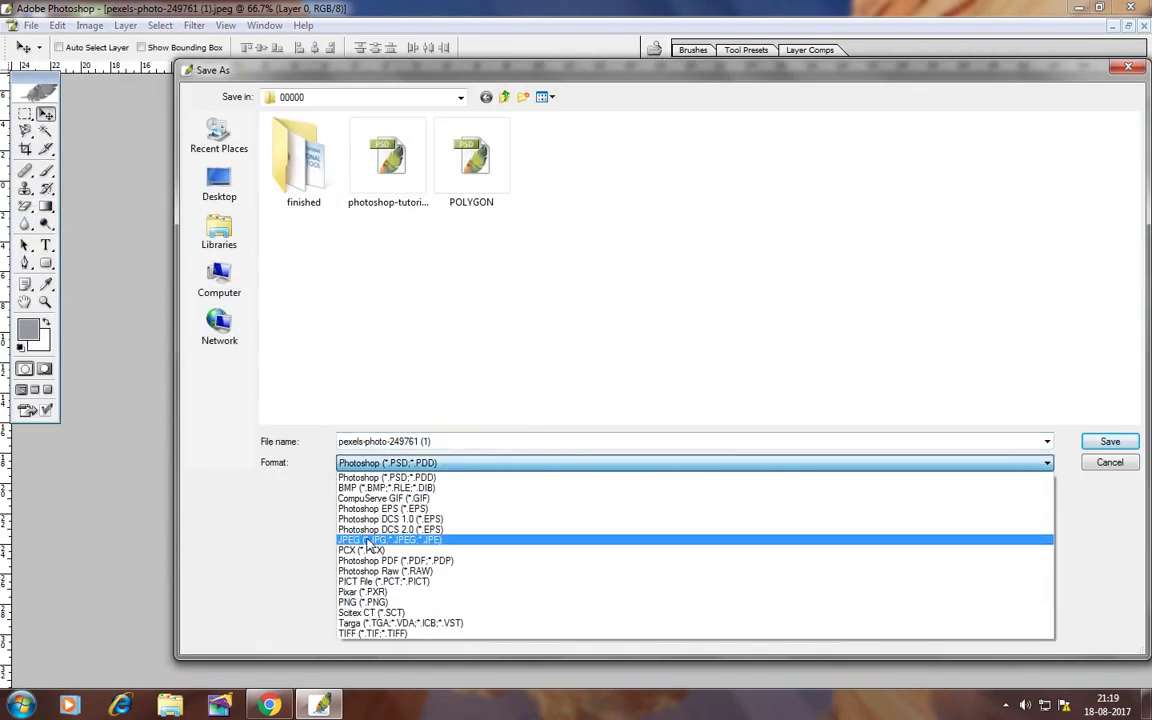
click(368, 540)
double_click(470, 441)
text(m)
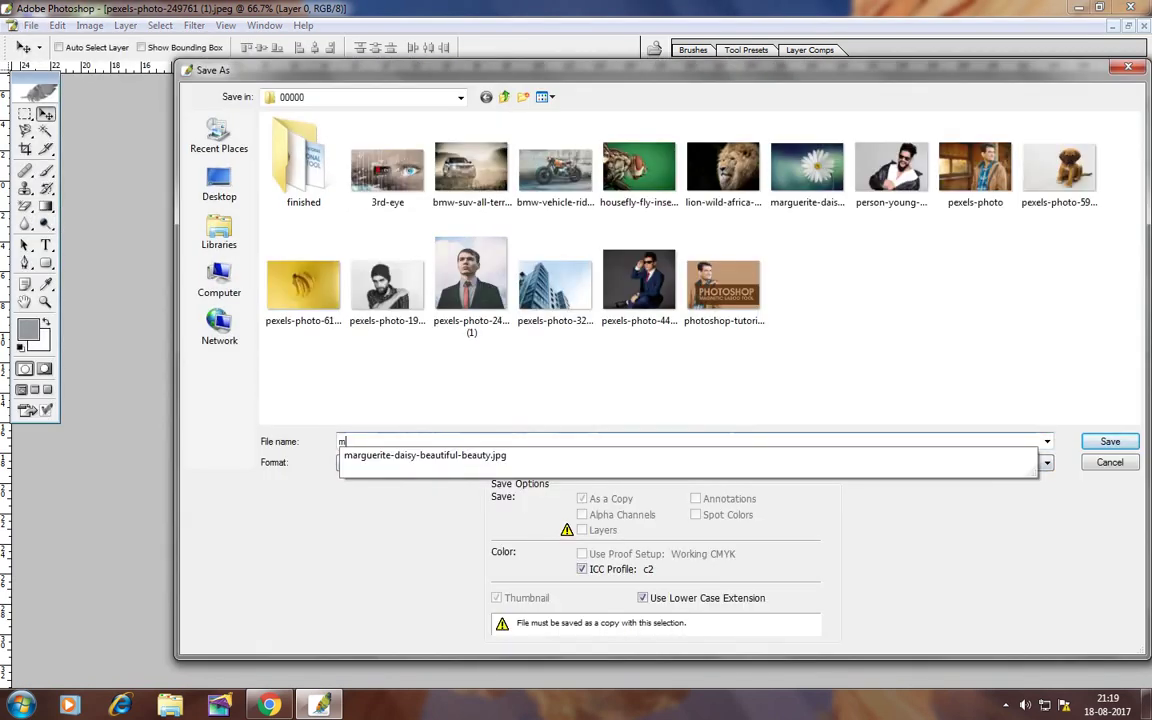
text(agic-wand-tool)
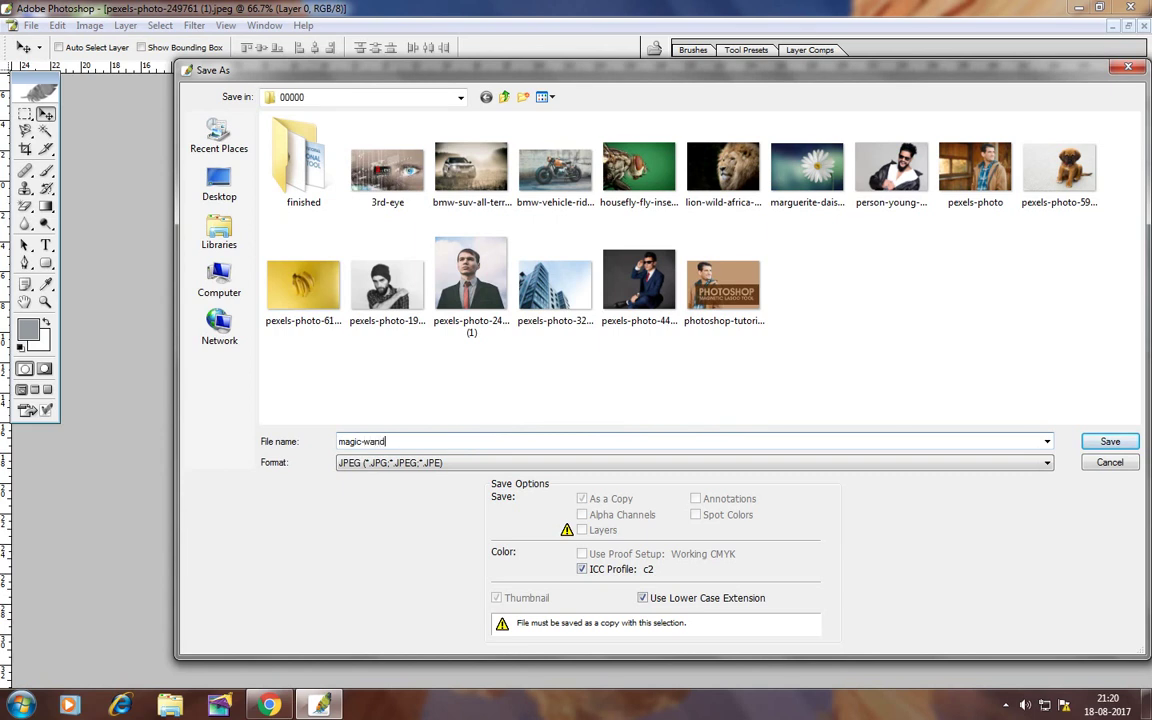
click(1108, 441)
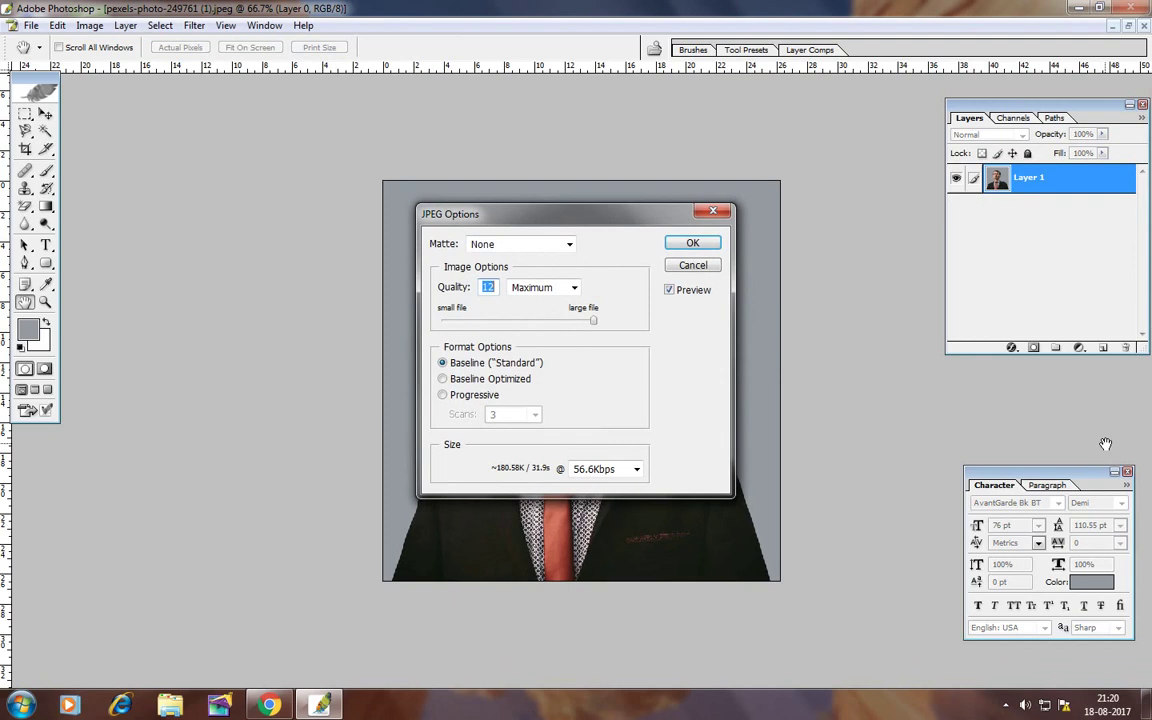
click(673, 244)
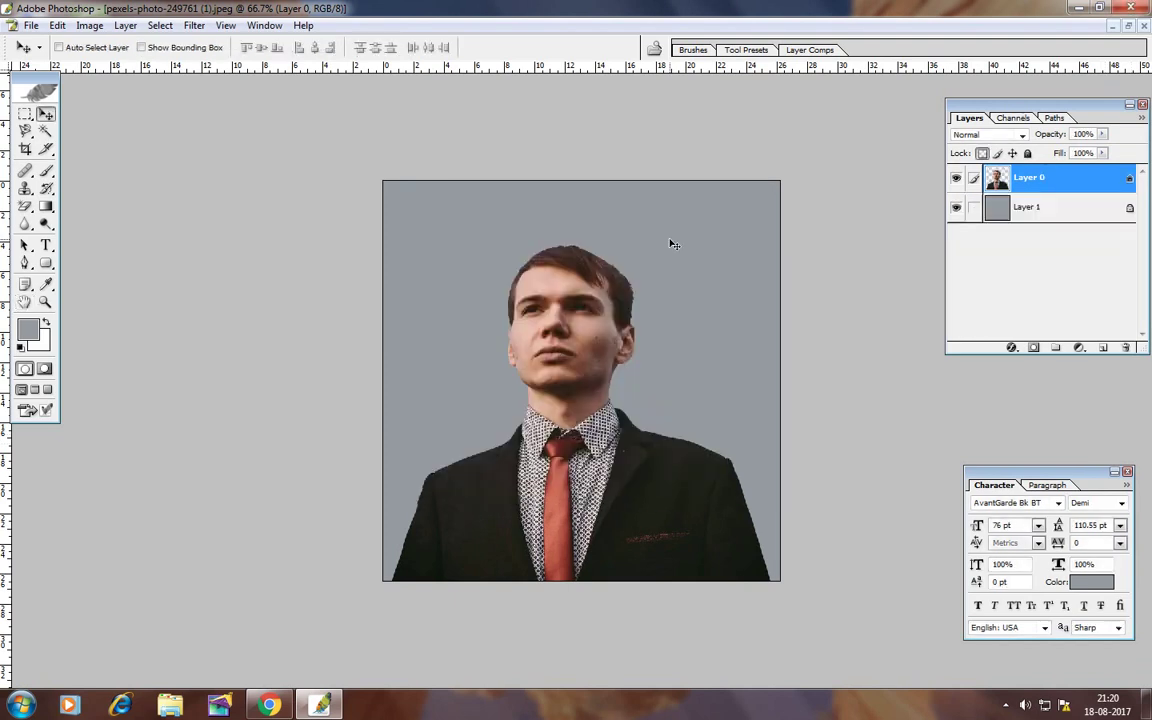